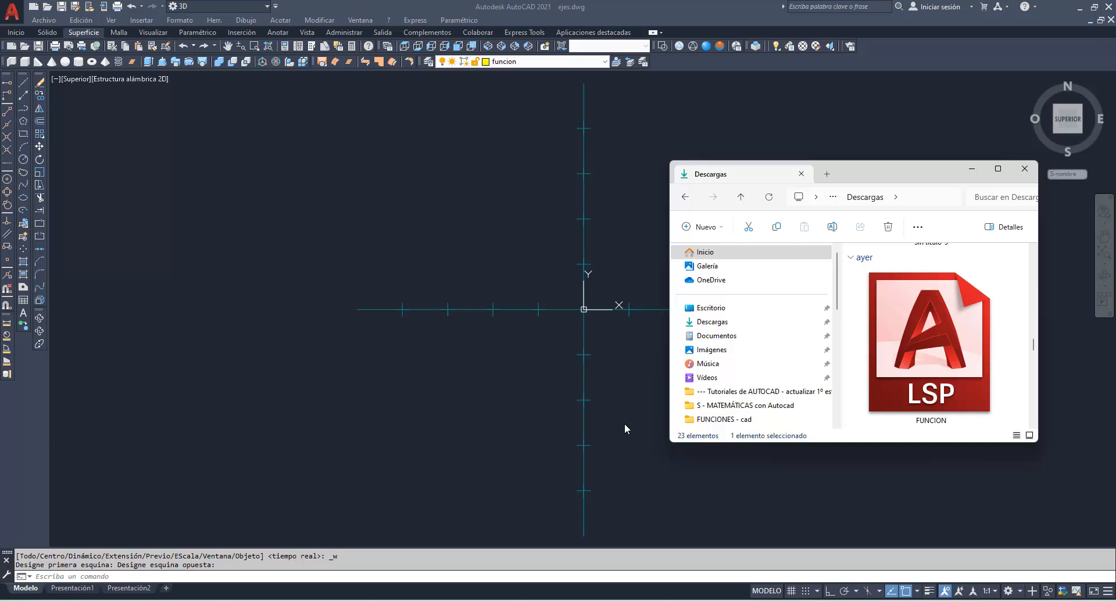
Load the FUNCION.LSP routine from the Descargas folder into the drawing
left_click(912, 328)
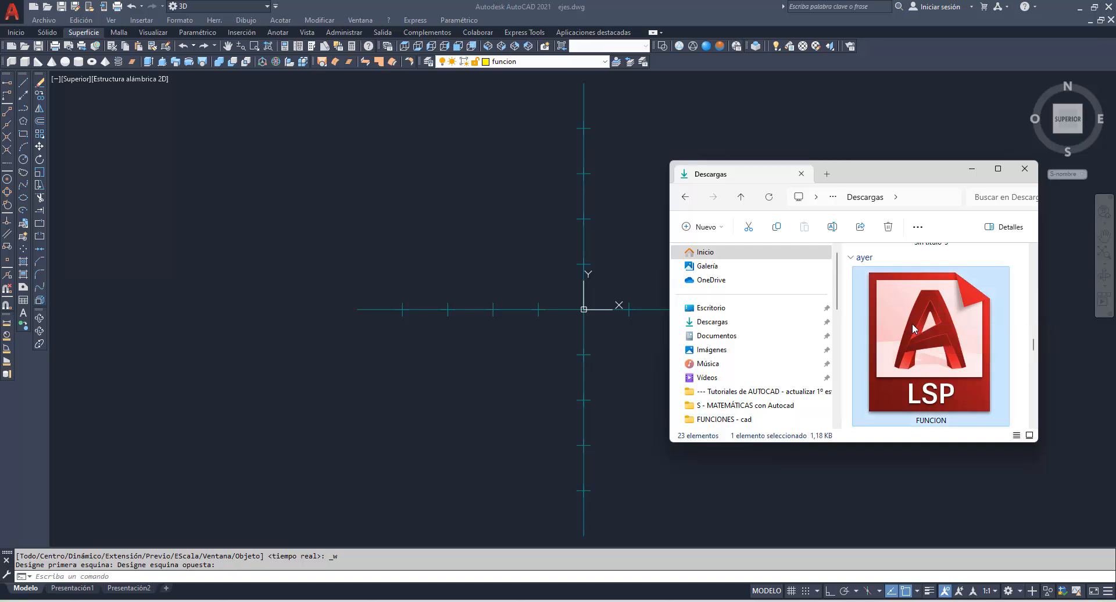
mouse_move(913, 328)
left_mouse_down()
mouse_move(872, 372)
mouse_move(447, 396)
left_mouse_up()
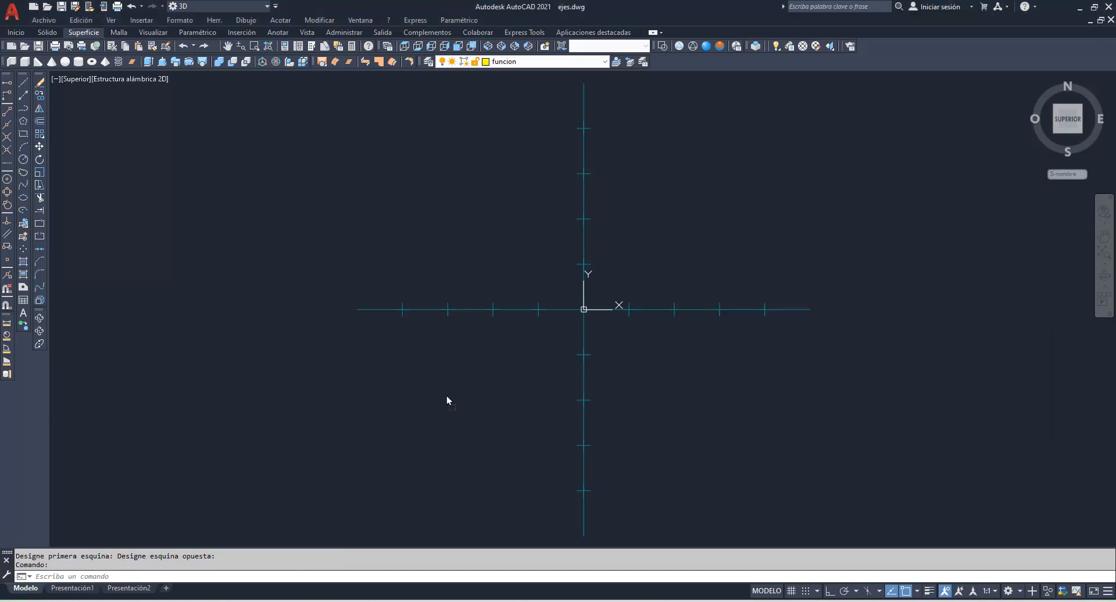
left_click(199, 578)
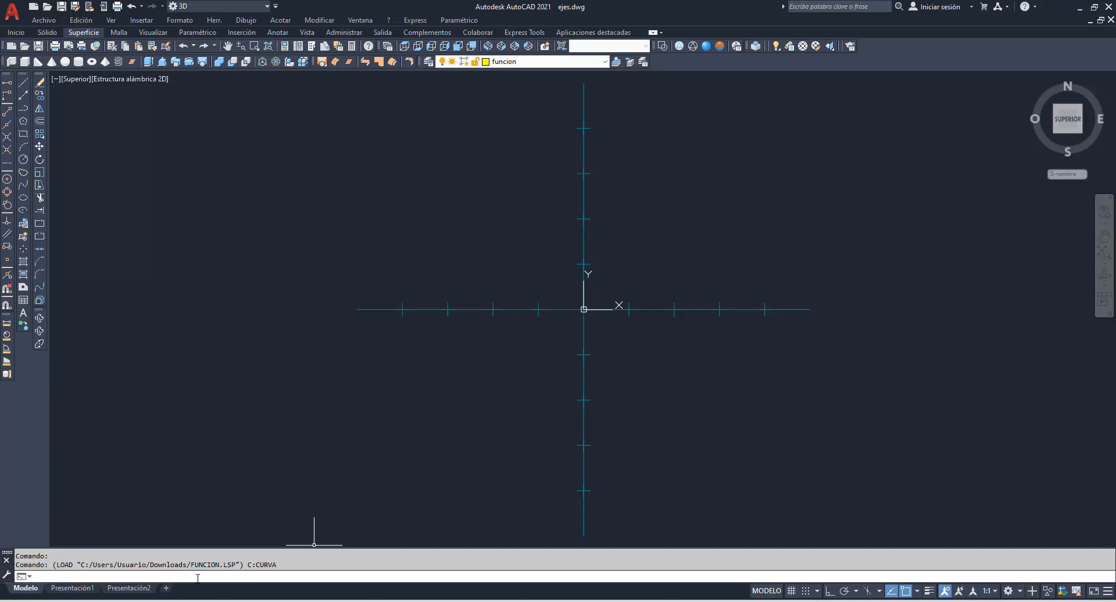
Run the CURVA command and enter the function expression (/ x(+(* x x) 4)) from the first formula in the INDICE.docx document
type("curva")
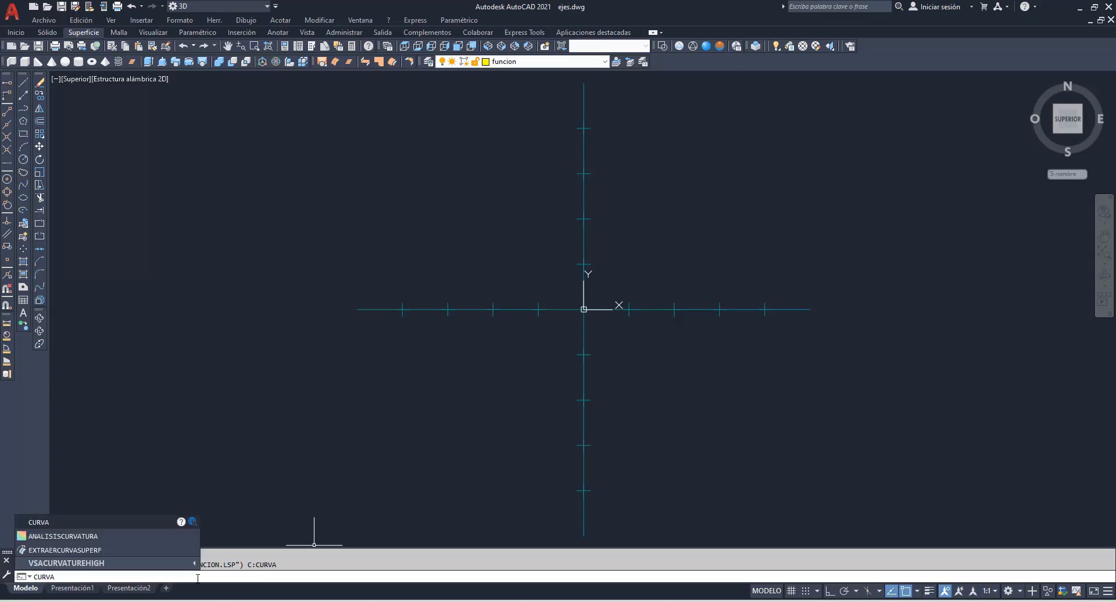
key("Return")
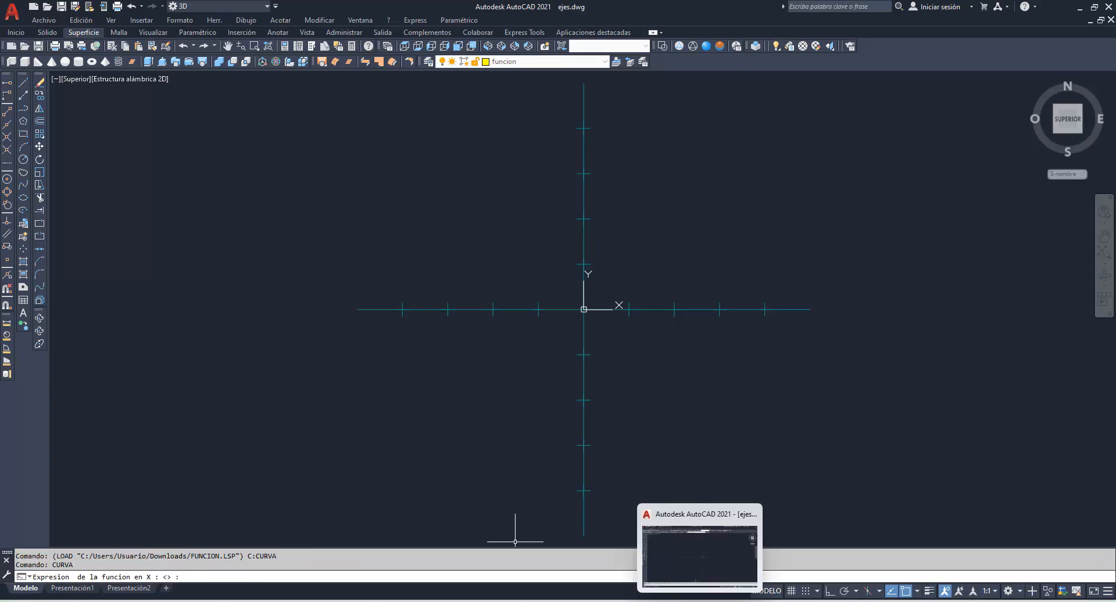
left_click(728, 601)
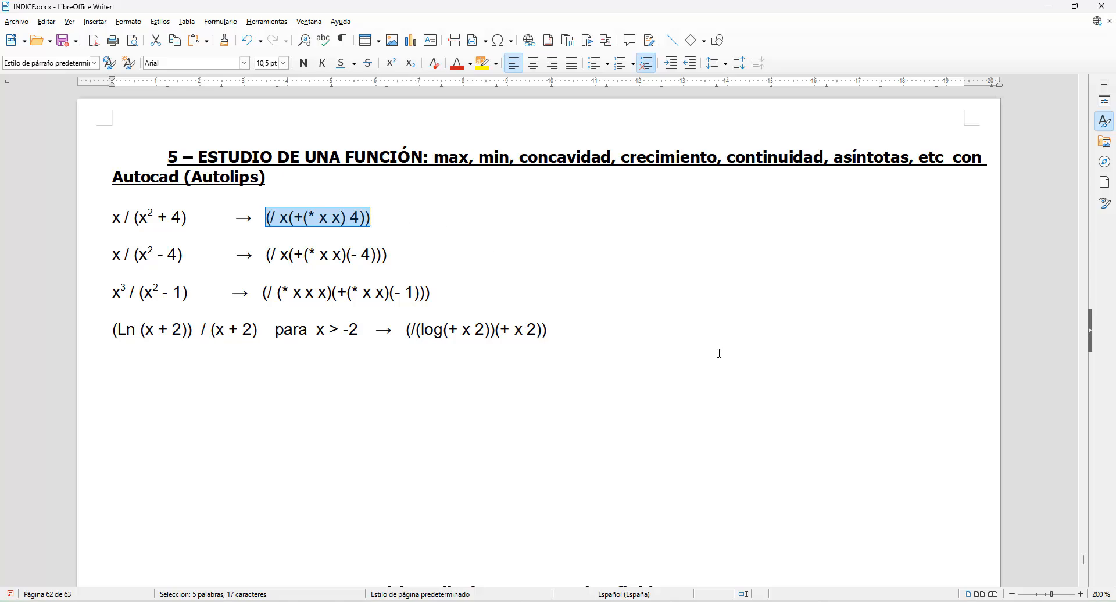
key("alt+Tab")
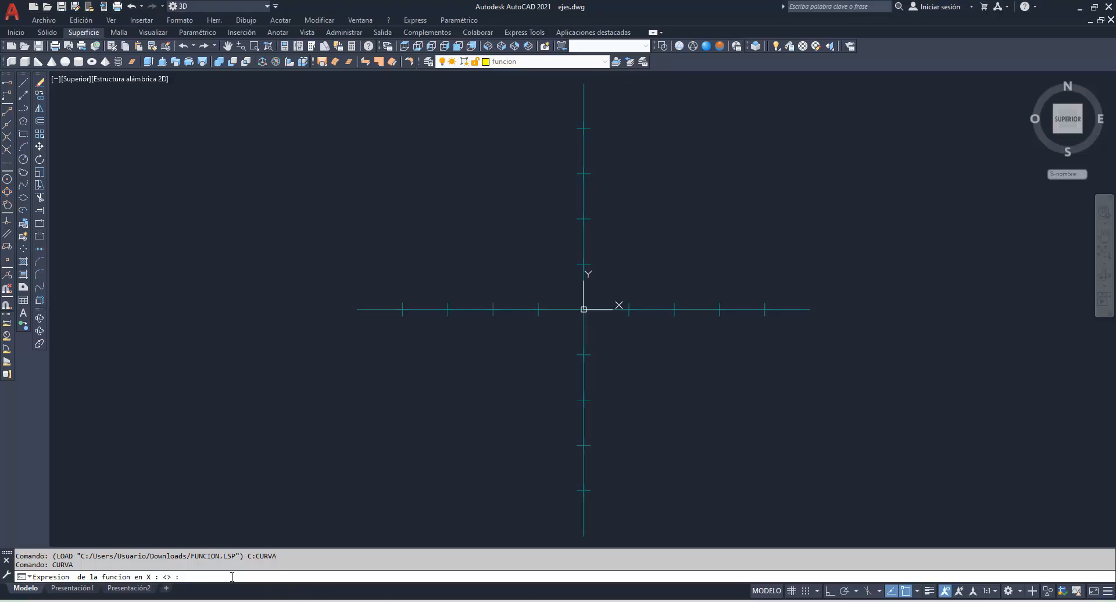
type("(/ x(+(* x x) 4))")
key("Return")
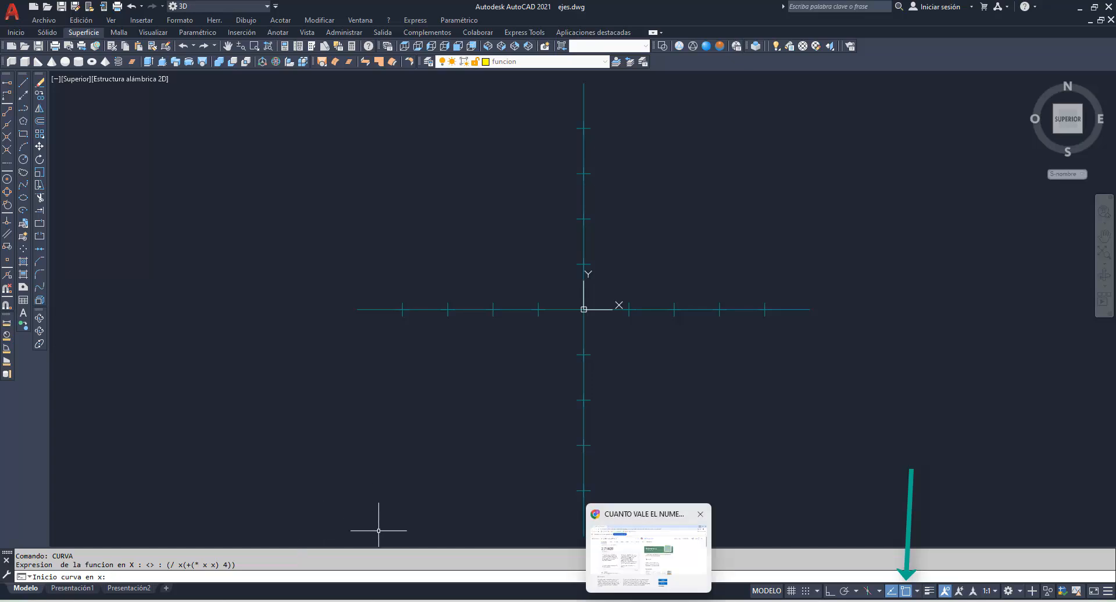
Turn off object snap and plot the curve from x = -7 to x = 7 with a precision of 0.01
left_click(905, 591)
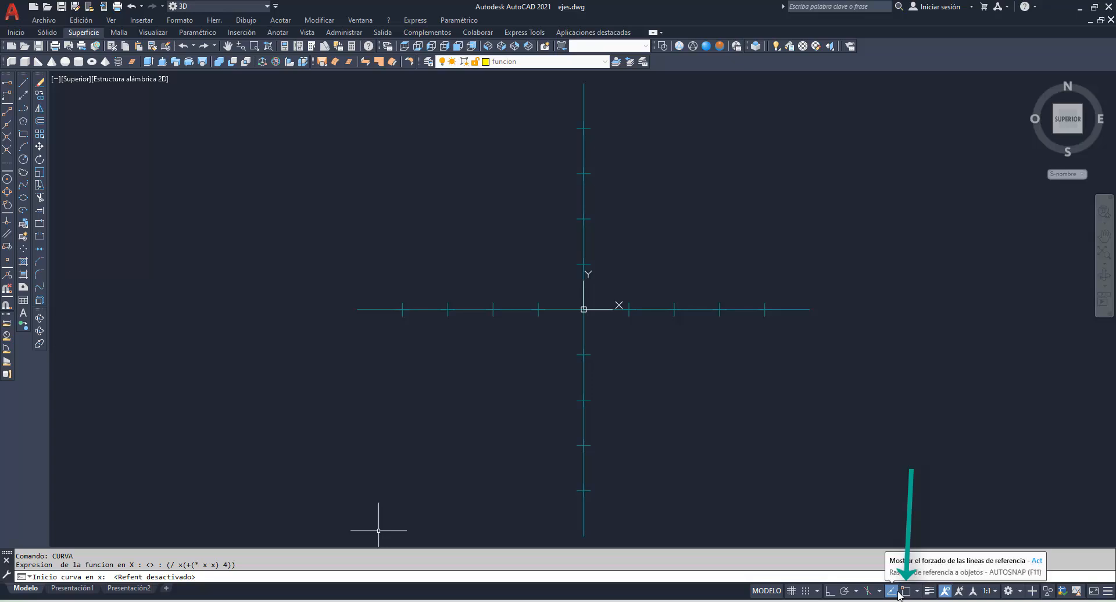
key("Return")
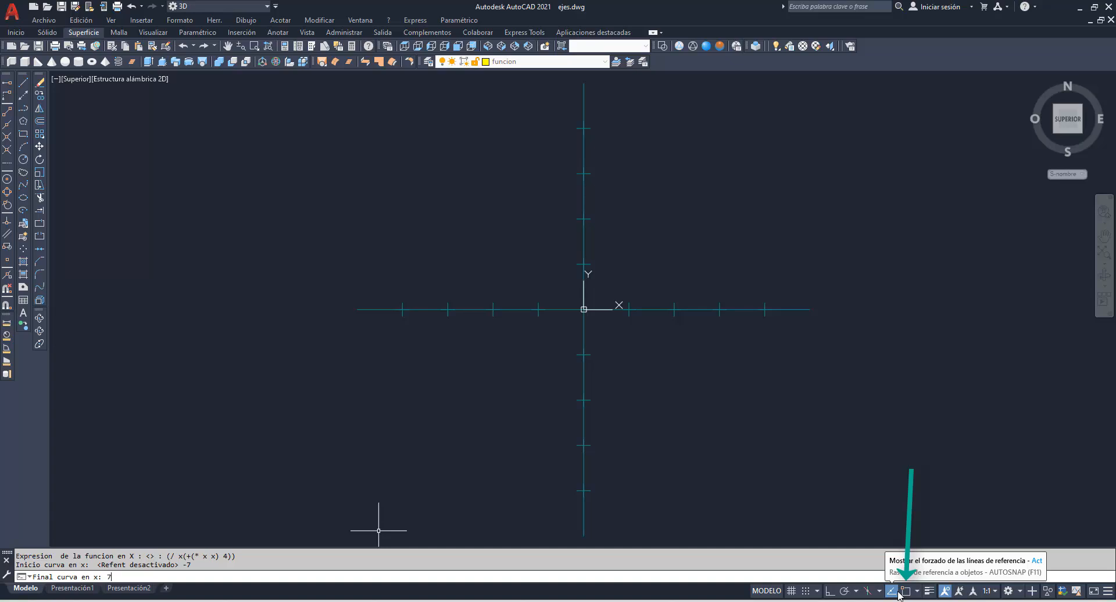
key("Return")
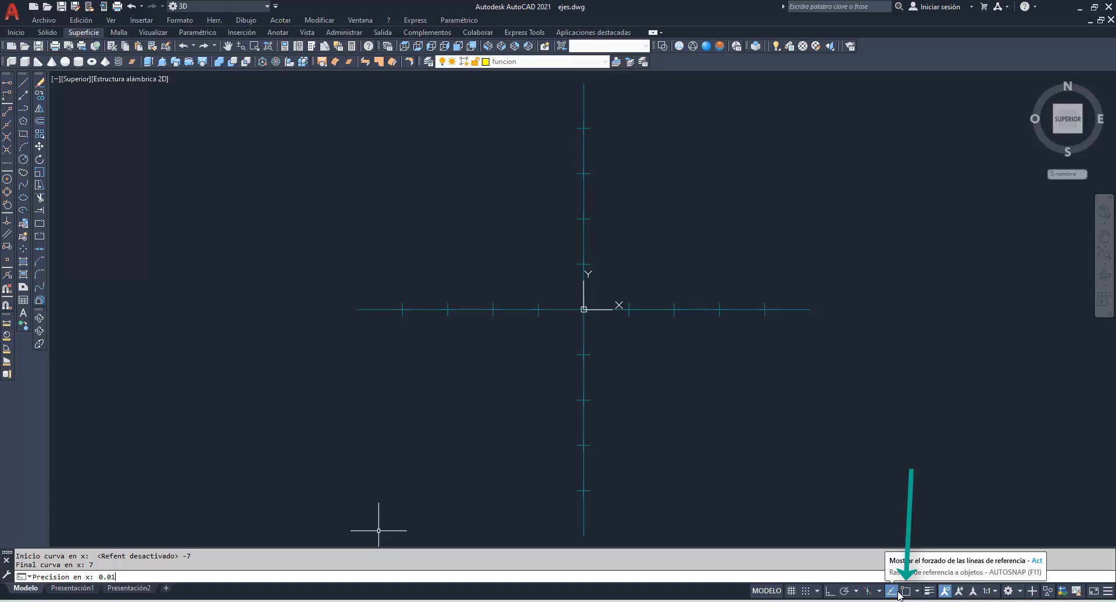
key("Return")
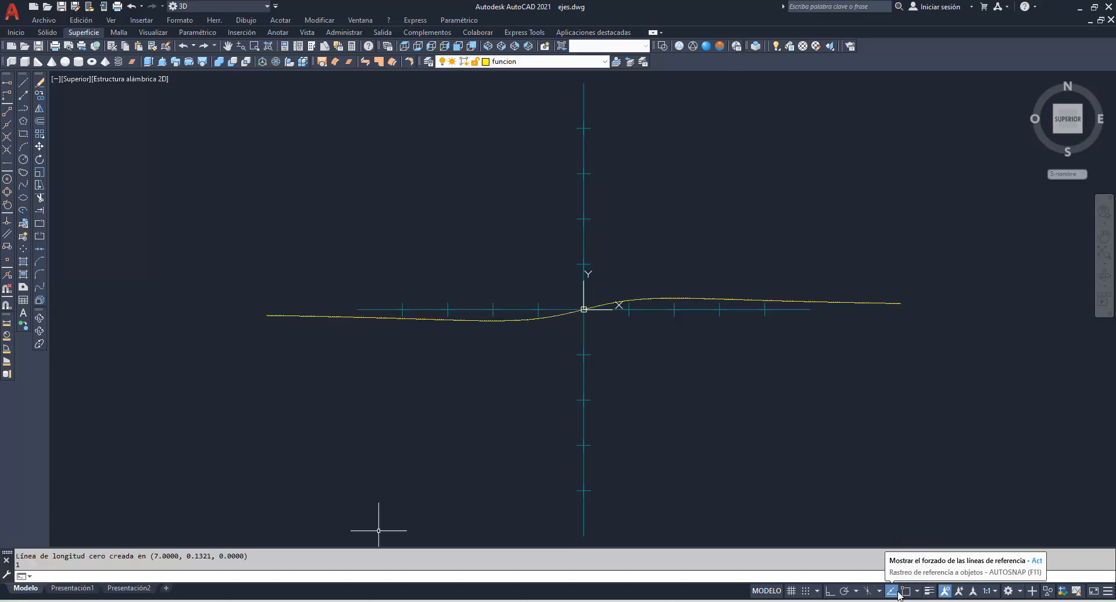
Join all the plotted curve segments into one polyline with UNIR
type("unir")
key("Return")
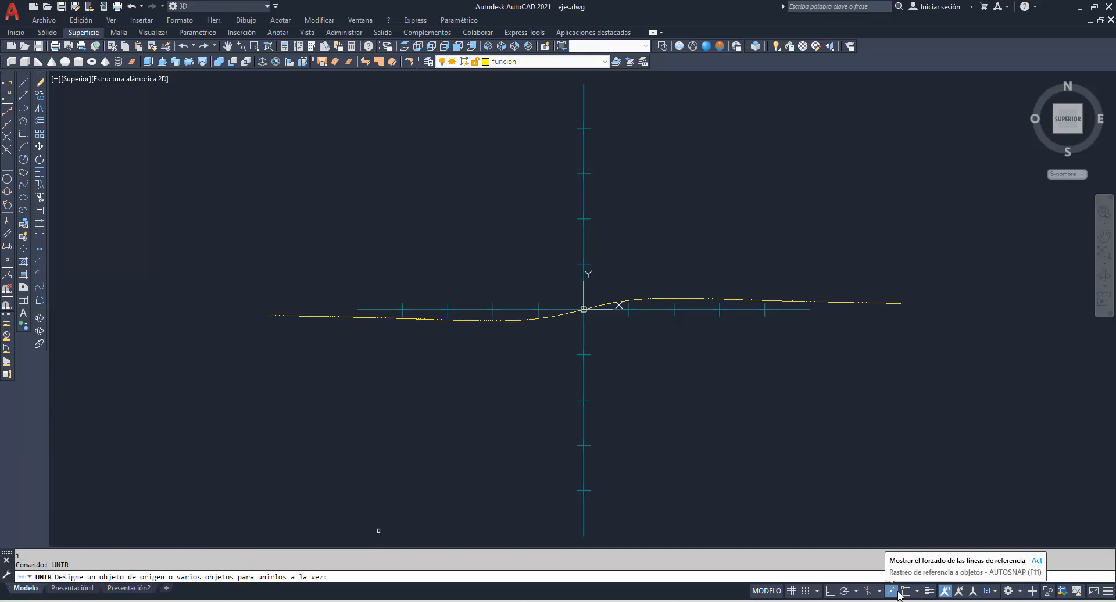
type("t")
key("Return")
key("Return")
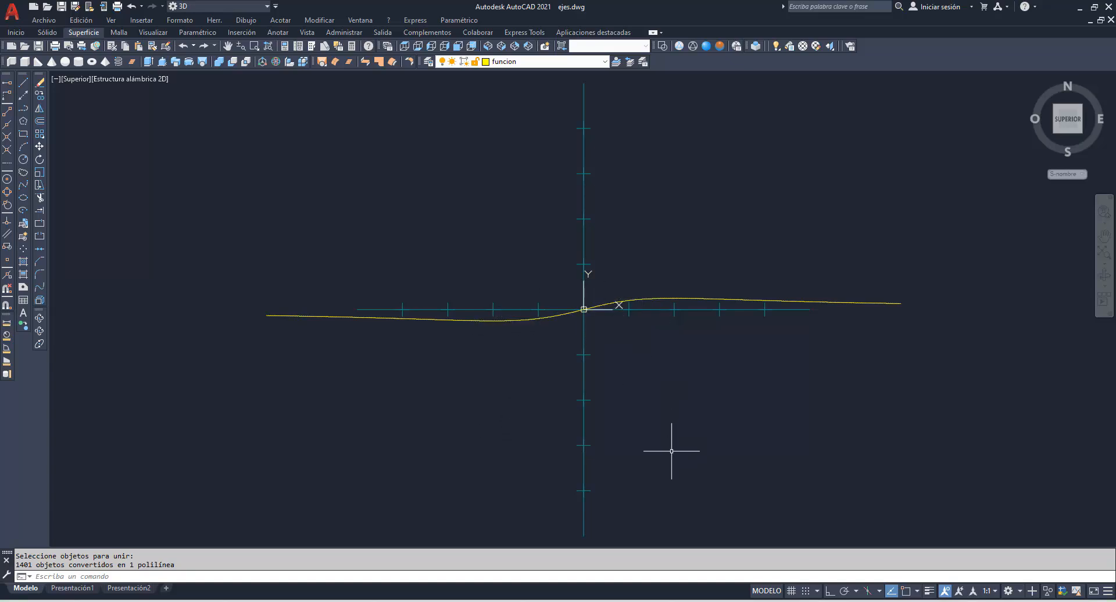
Make layer 0 the current layer
left_click(254, 46)
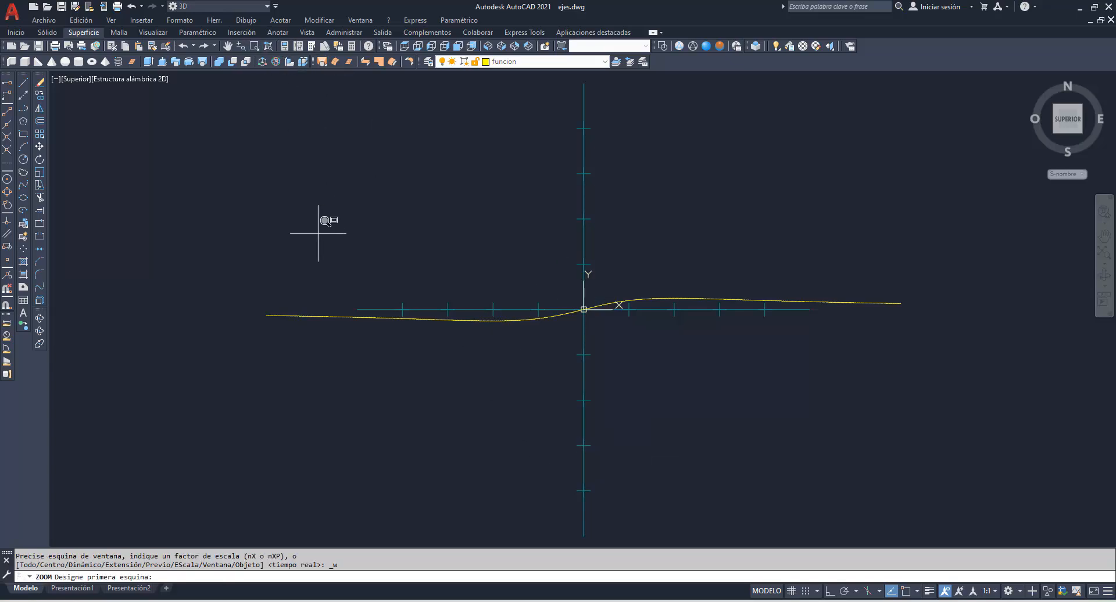
left_click(408, 280)
left_click(681, 338)
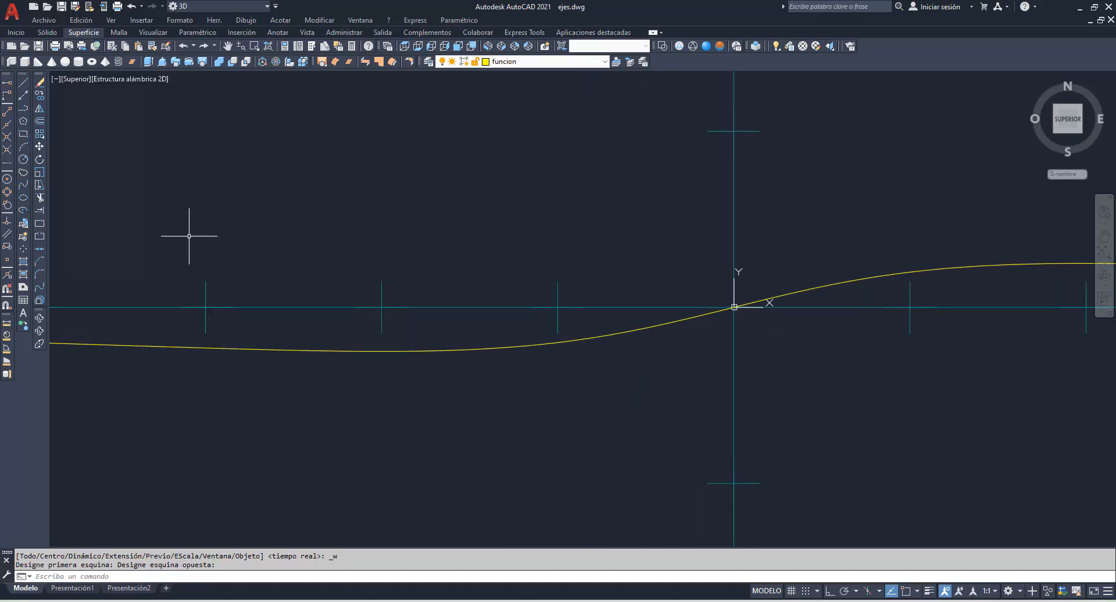
left_click(606, 64)
left_click(511, 74)
Turn on object snap and draw a line from the x = -2 mark on the X axis down to the curve
left_click(24, 83)
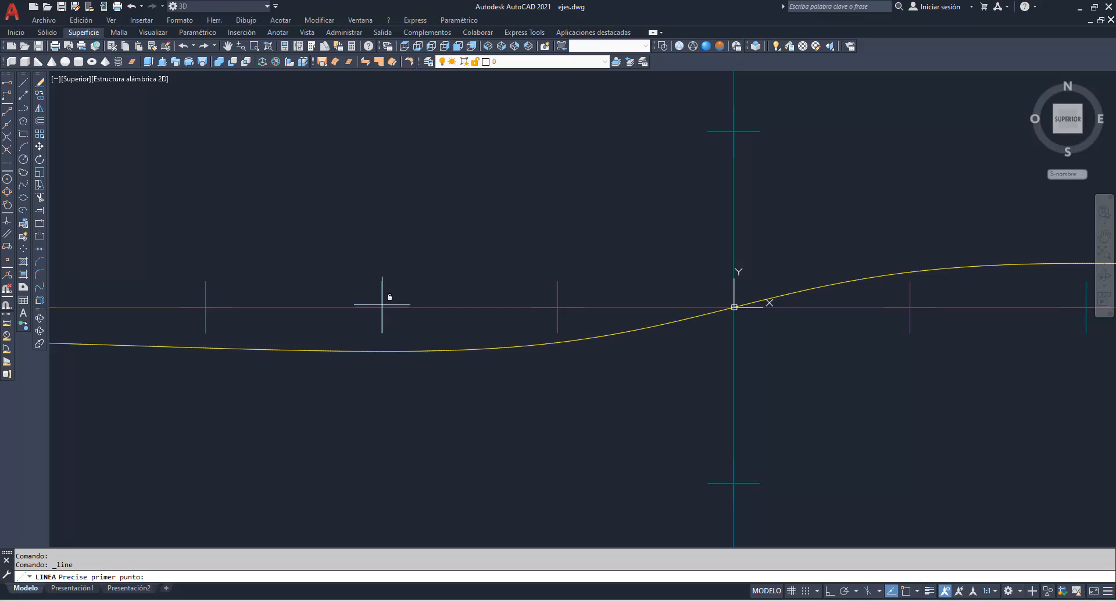
left_click(905, 591)
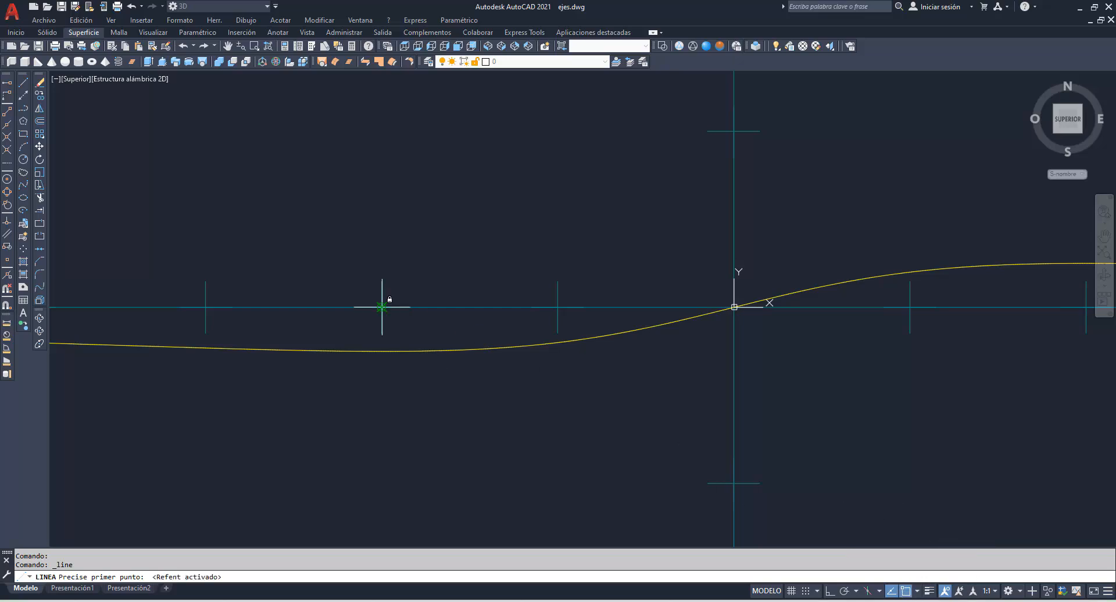
left_click(382, 307)
left_click(381, 351)
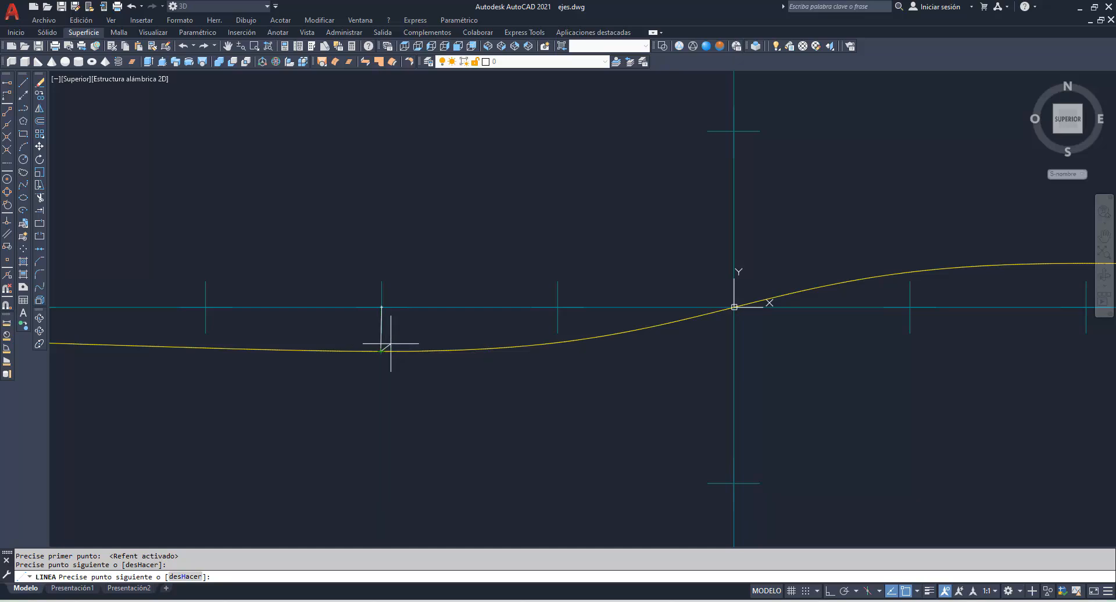
key("Escape")
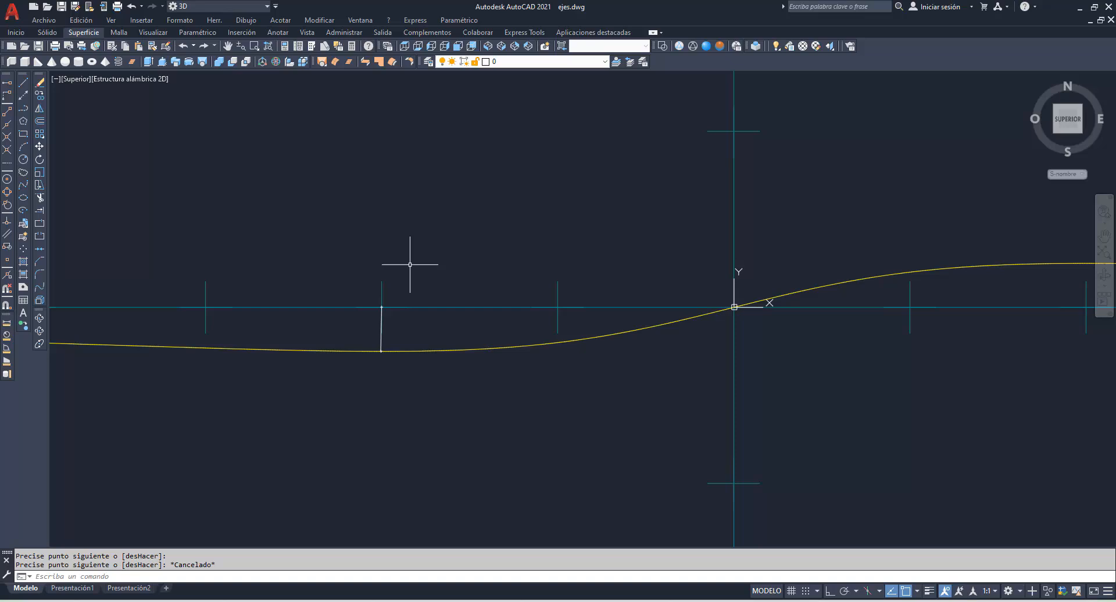
Query the coordinates of the curve's minimum at the lower end of the new line with ID
type("ID")
key("Return")
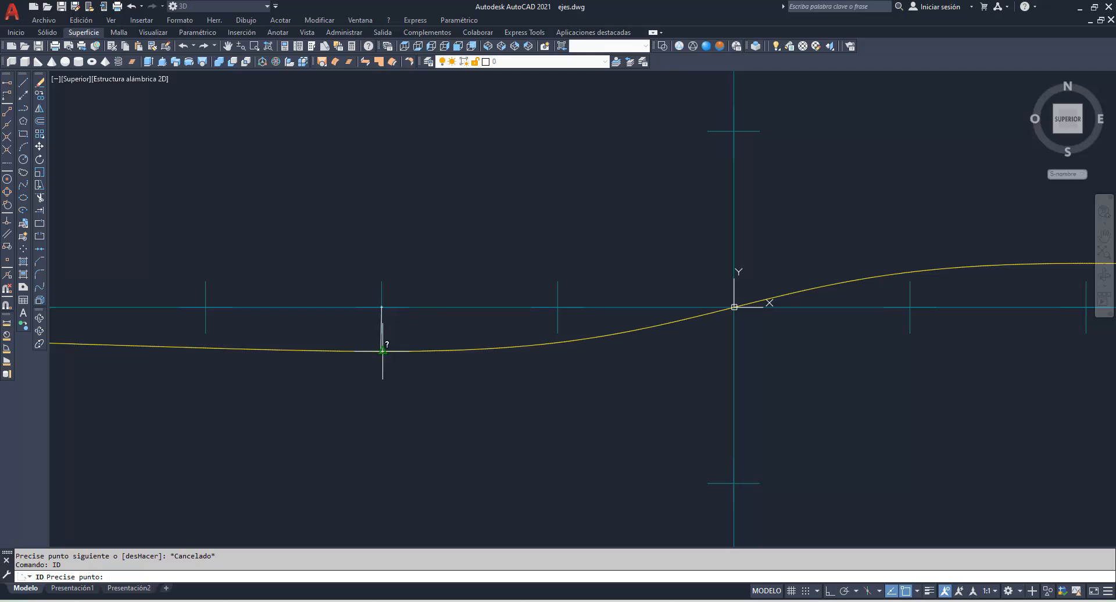
scroll(378, 349, "up", 5)
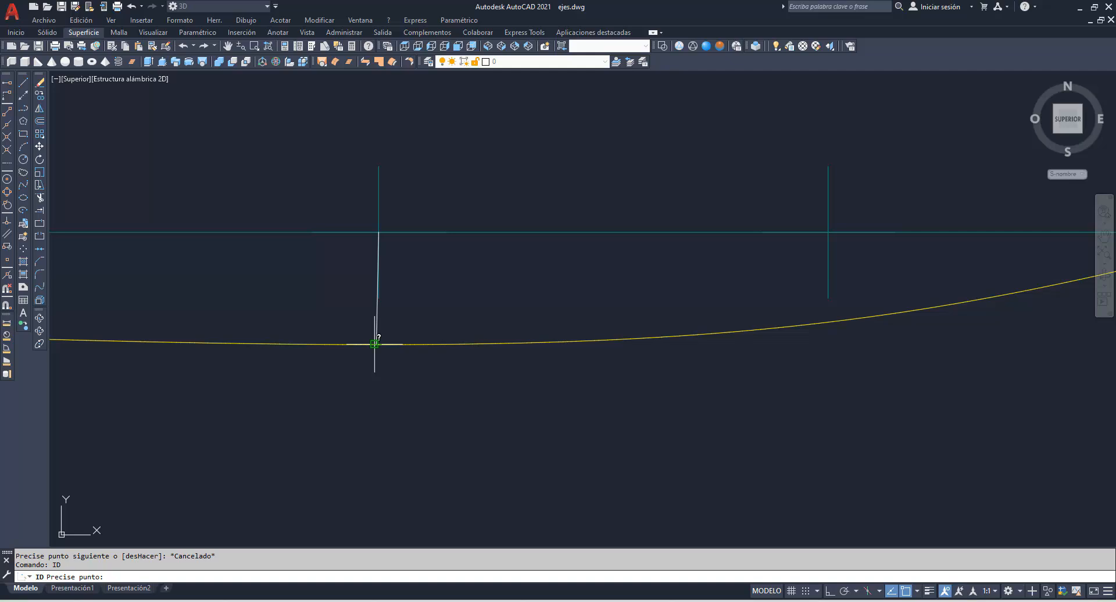
scroll(375, 344, "up", 4)
left_click(375, 340)
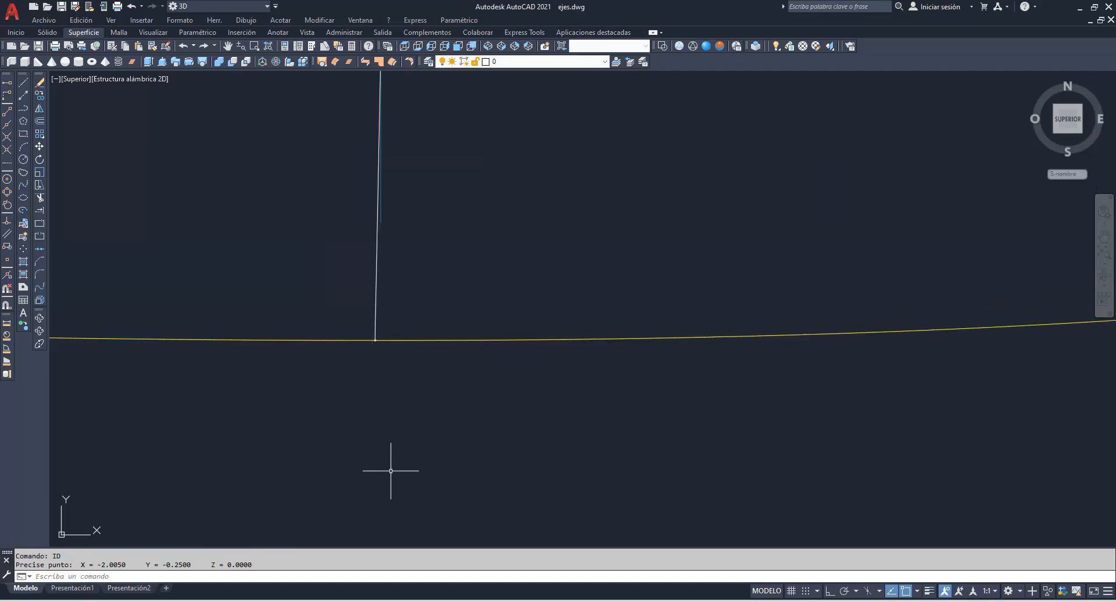
Draw a vertical line from the x = 2 mark on the X axis up to slightly above the curve
scroll(391, 470, "down", 5)
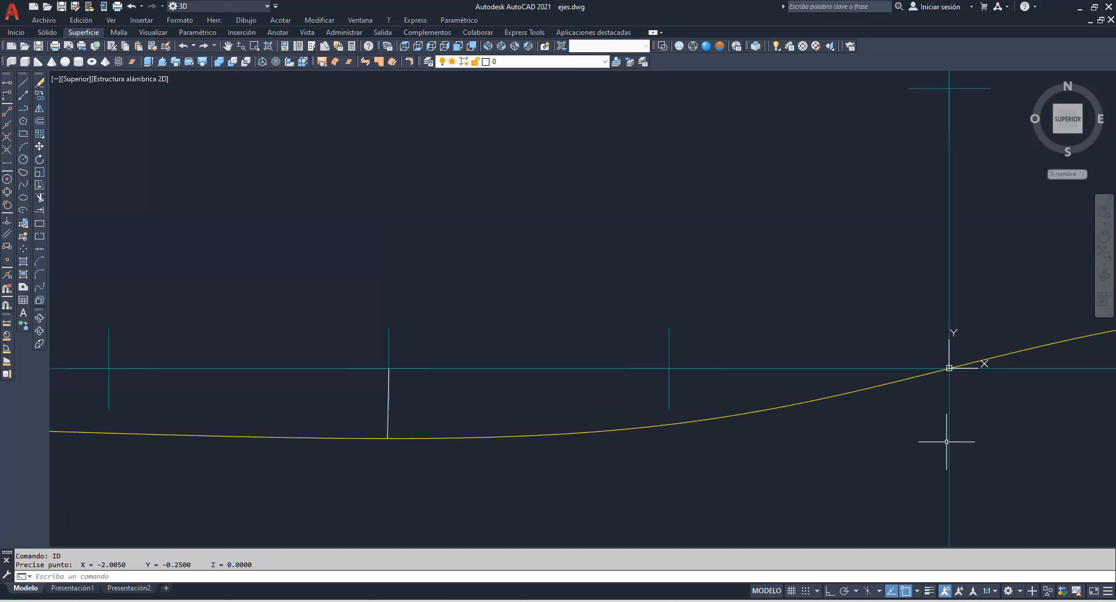
left_click(227, 46)
left_click_drag(850, 246, 226, 271)
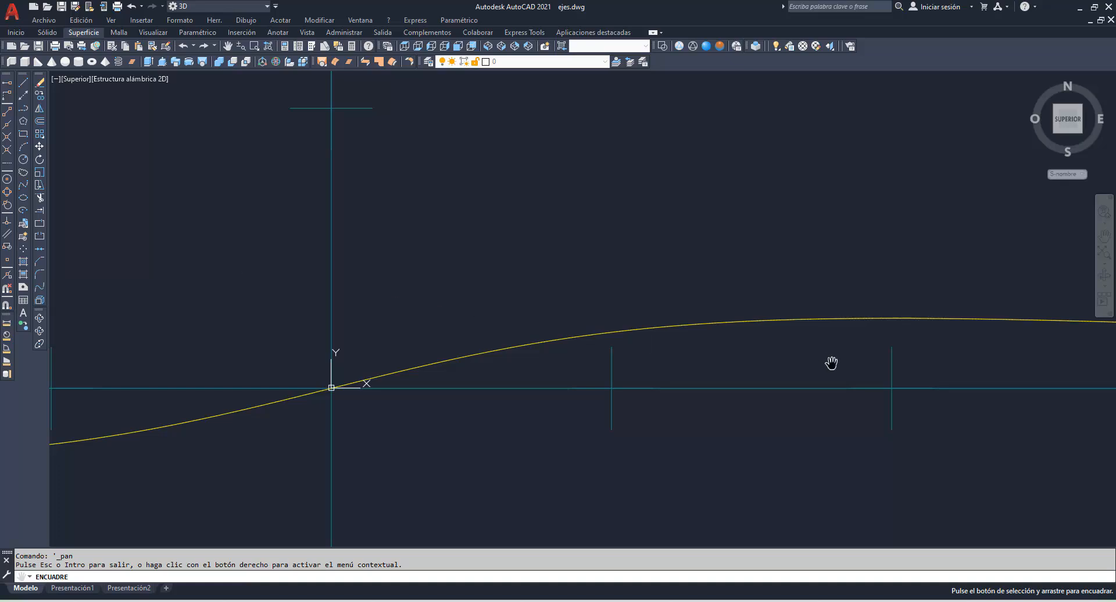
left_click_drag(832, 364, 767, 368)
right_click(729, 191)
left_click(755, 200)
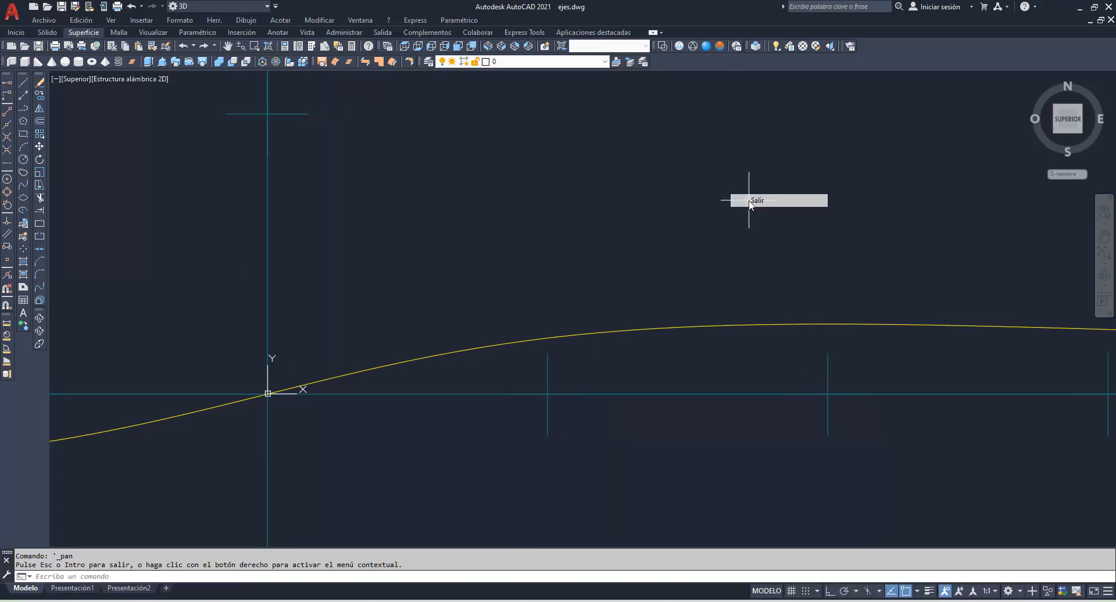
type("L")
key("Return")
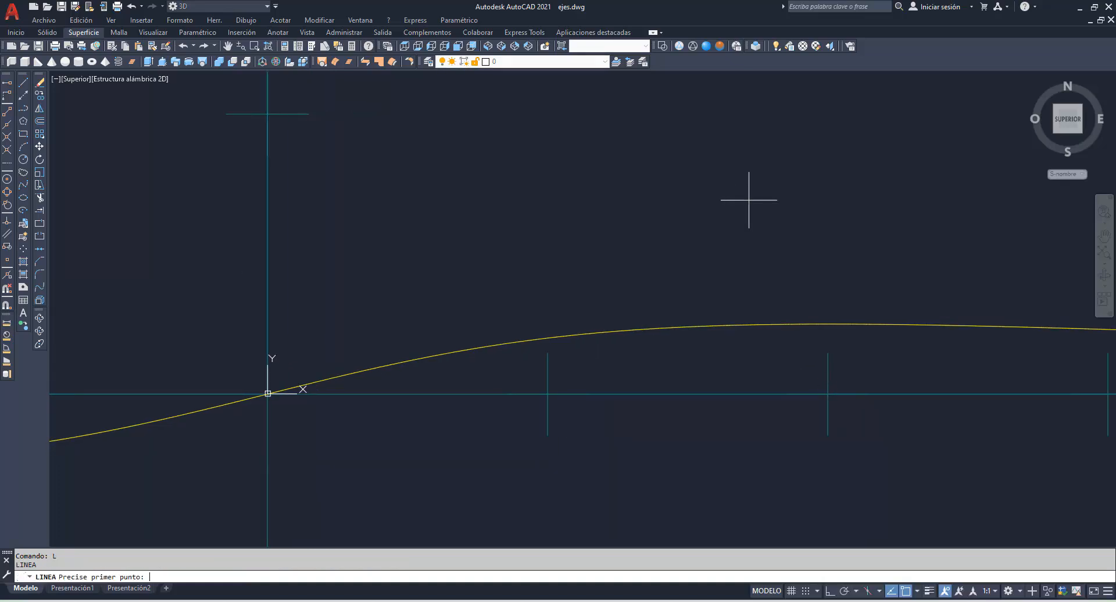
left_click(828, 394)
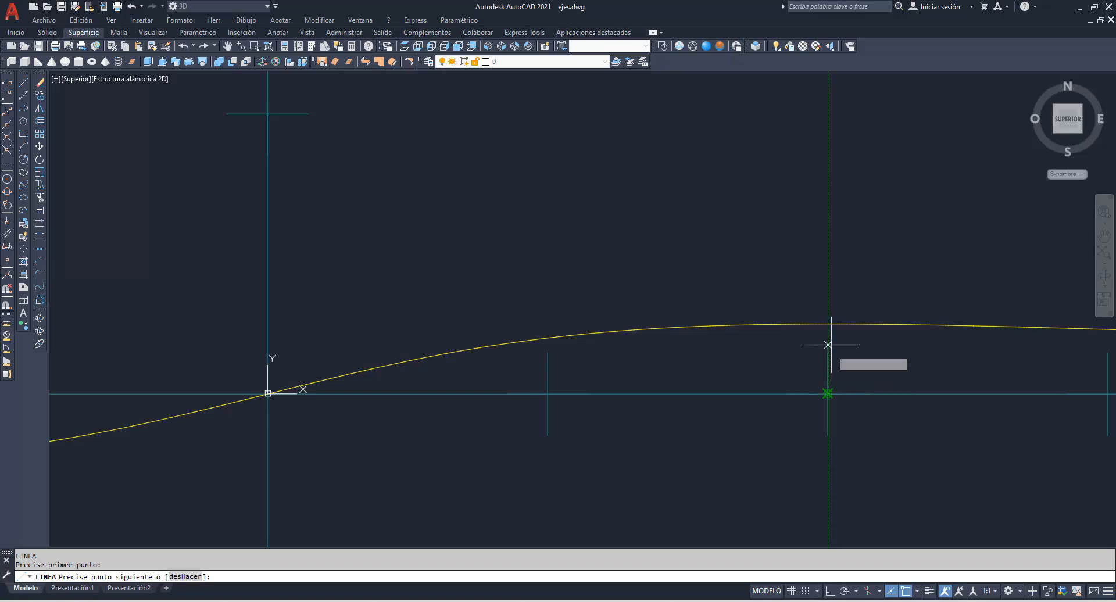
left_click(828, 313)
key("Return")
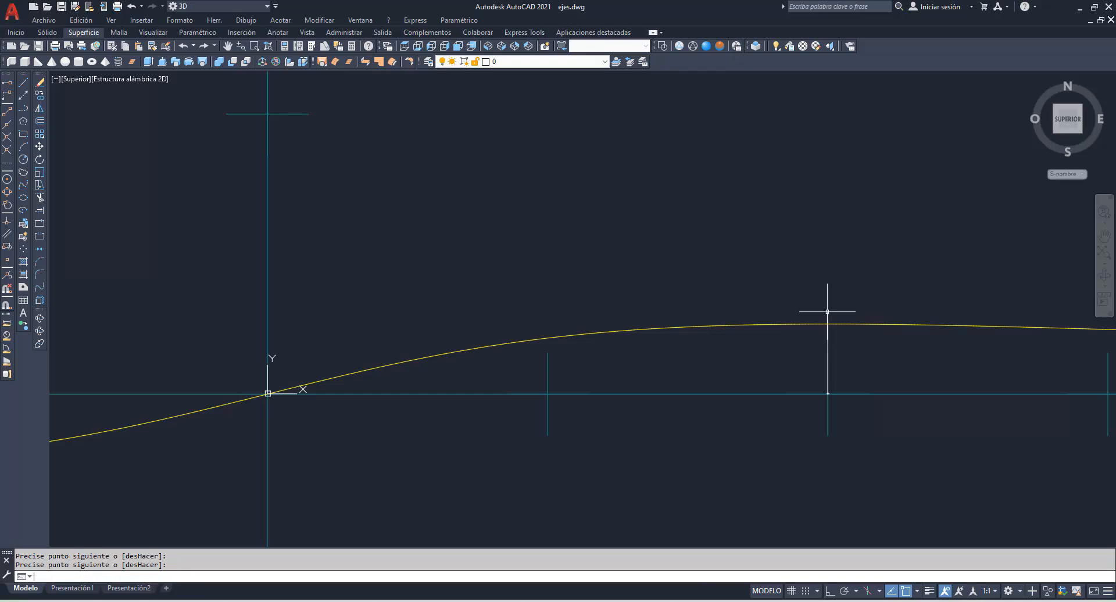
Trim the part of the vertical line at x = 2 that extends above the curve, using the curve as cutting edge
left_click(39, 197)
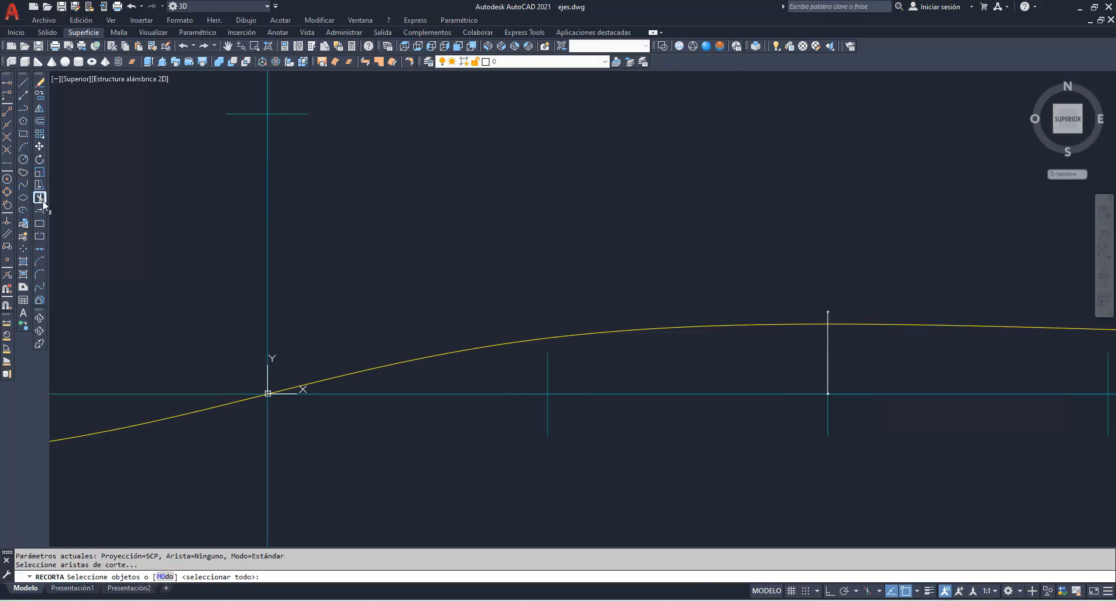
left_click(808, 326)
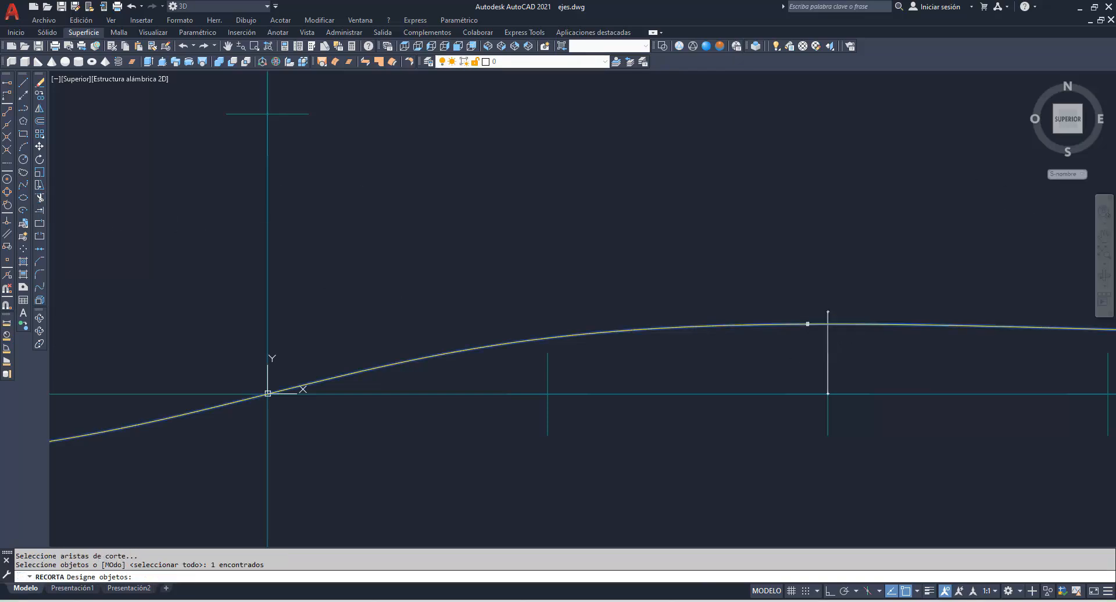
key("Return")
left_click(829, 316)
key("Return")
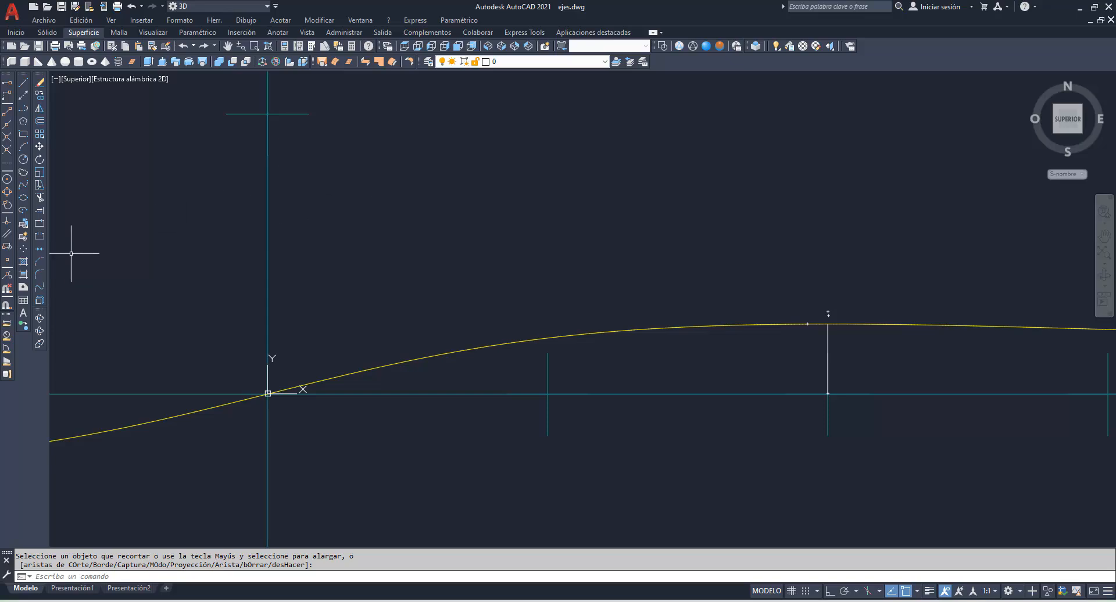
Query the coordinates of the curve's maximum at the upper end of the vertical line at x = 2 with ID
type("ID")
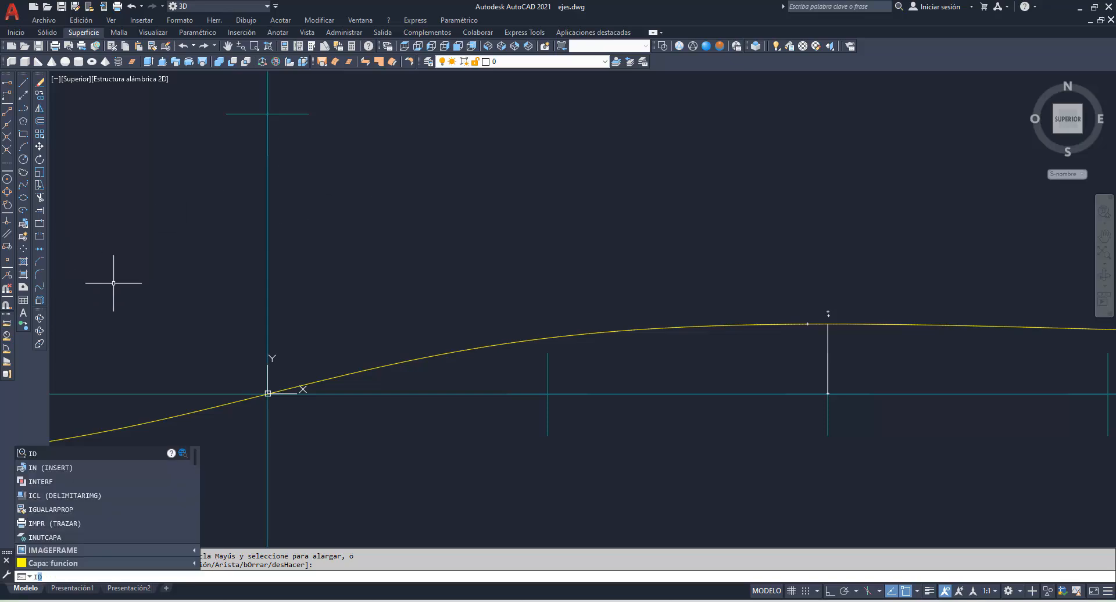
key("Return")
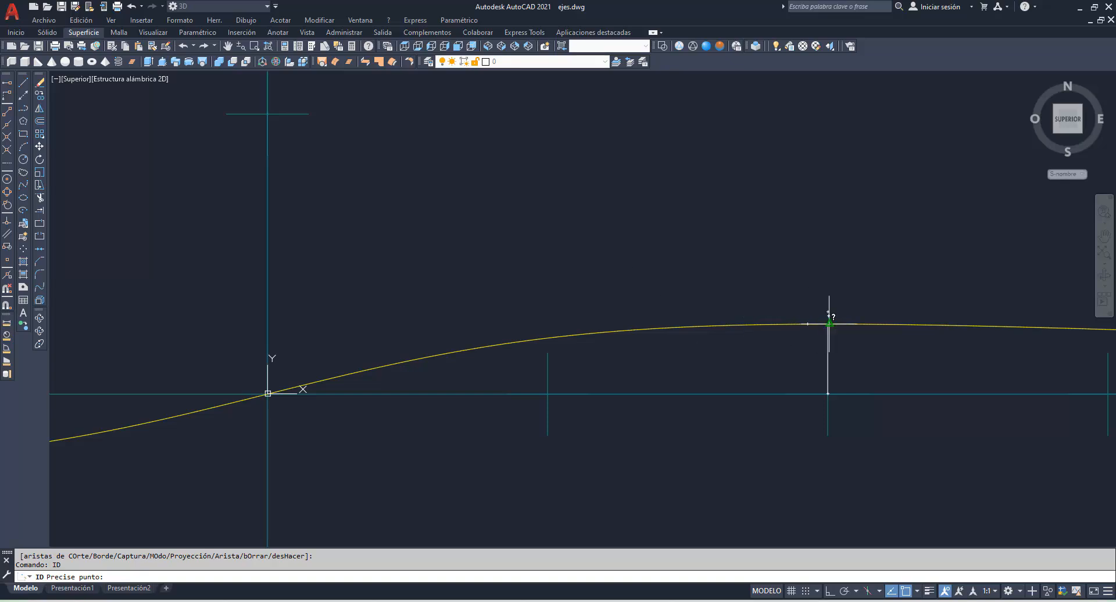
scroll(826, 323, "up", 4)
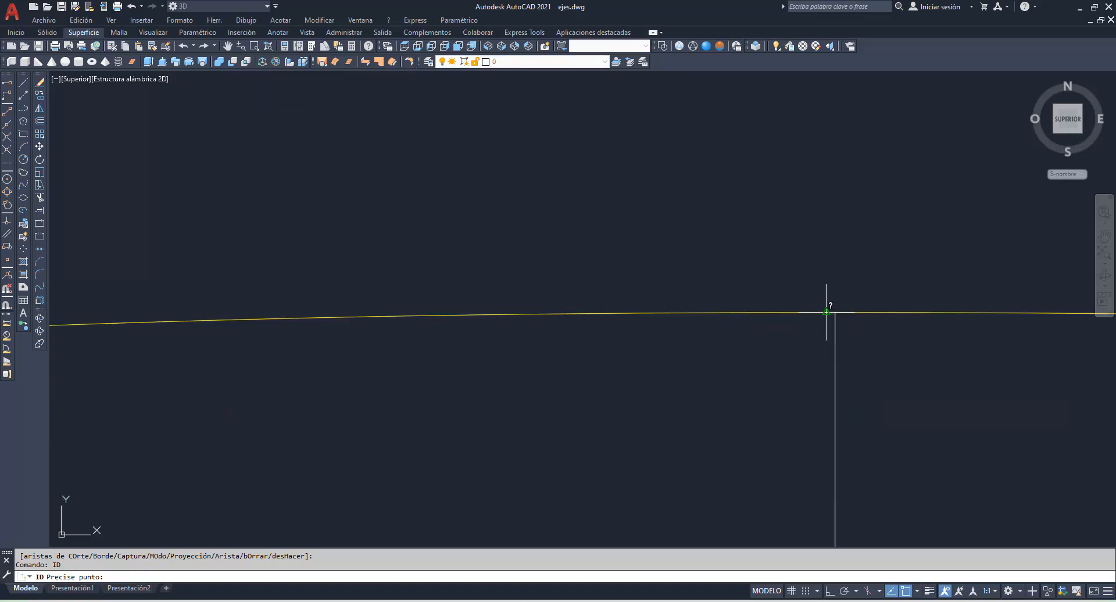
left_click(836, 310)
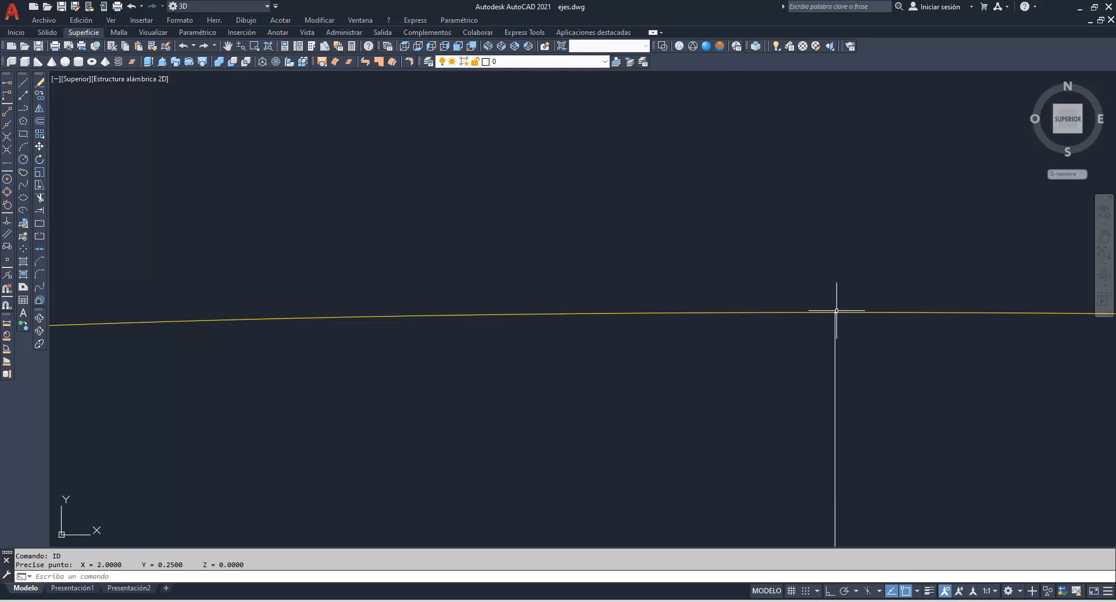
Query the coordinates of the curve's minimum again at the lower end of the line at x = -2 with ID
scroll(790, 398, "down", 5)
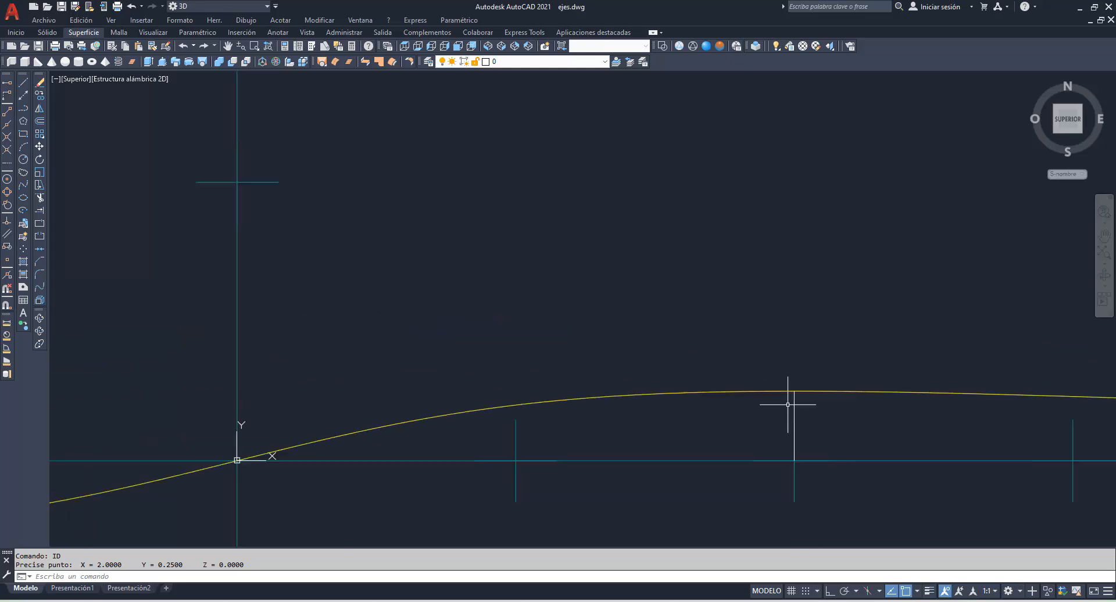
key("Return")
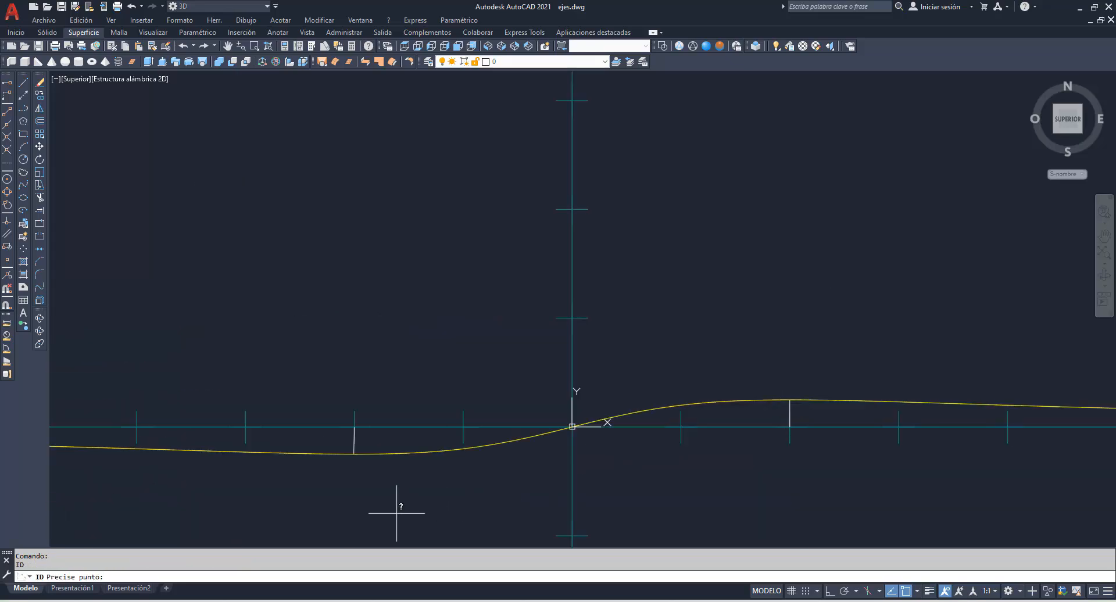
left_click(355, 454)
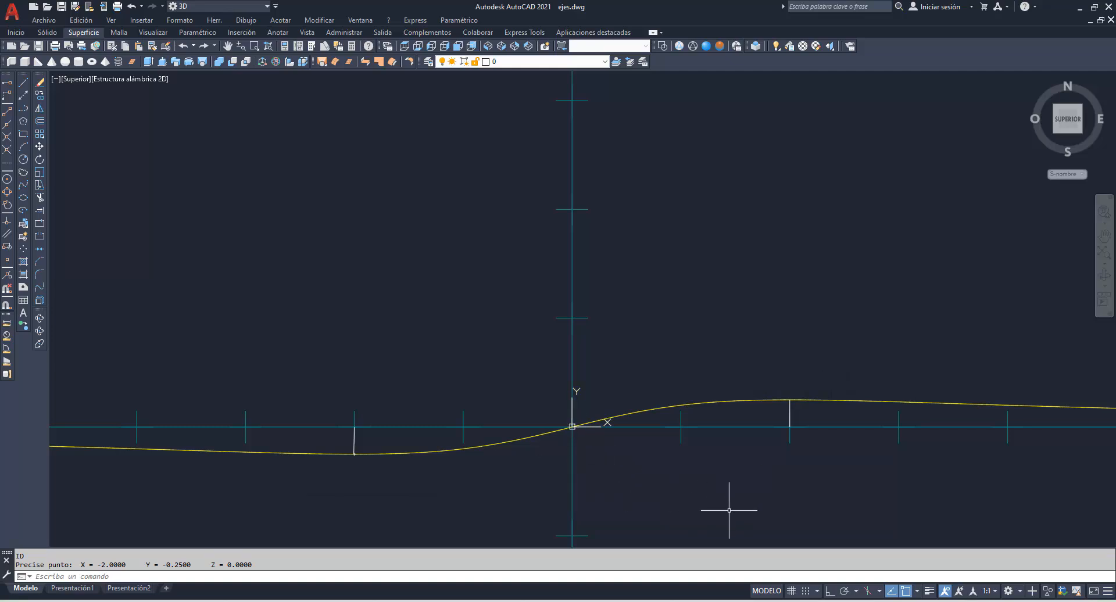
scroll(729, 511, "down", 2)
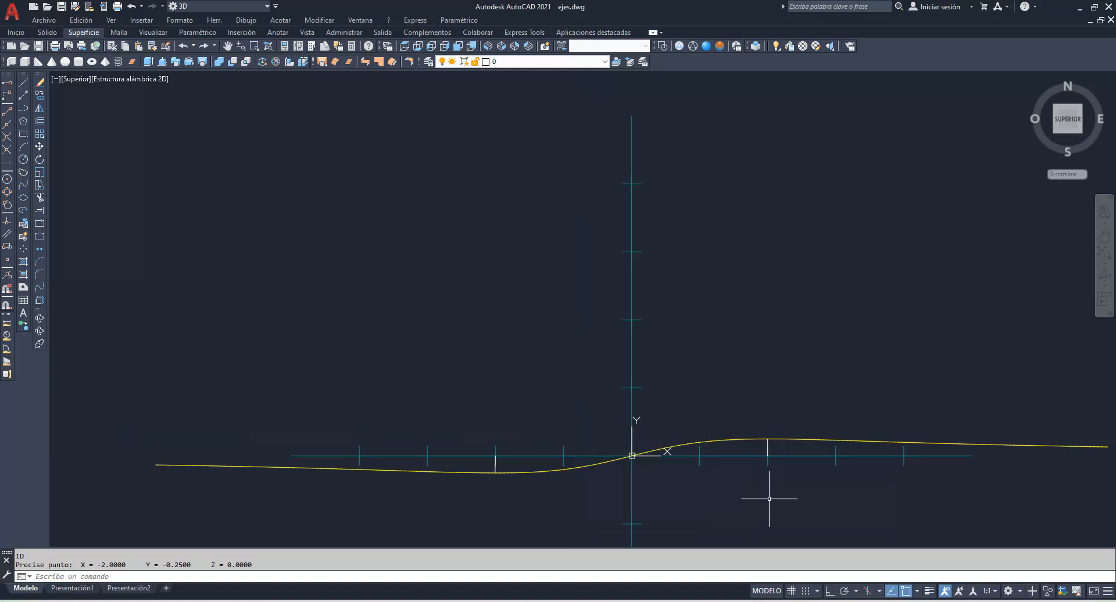
left_click(227, 46)
mouse_move(695, 220)
left_mouse_down()
mouse_move(648, 213)
mouse_move(630, 174)
left_mouse_up()
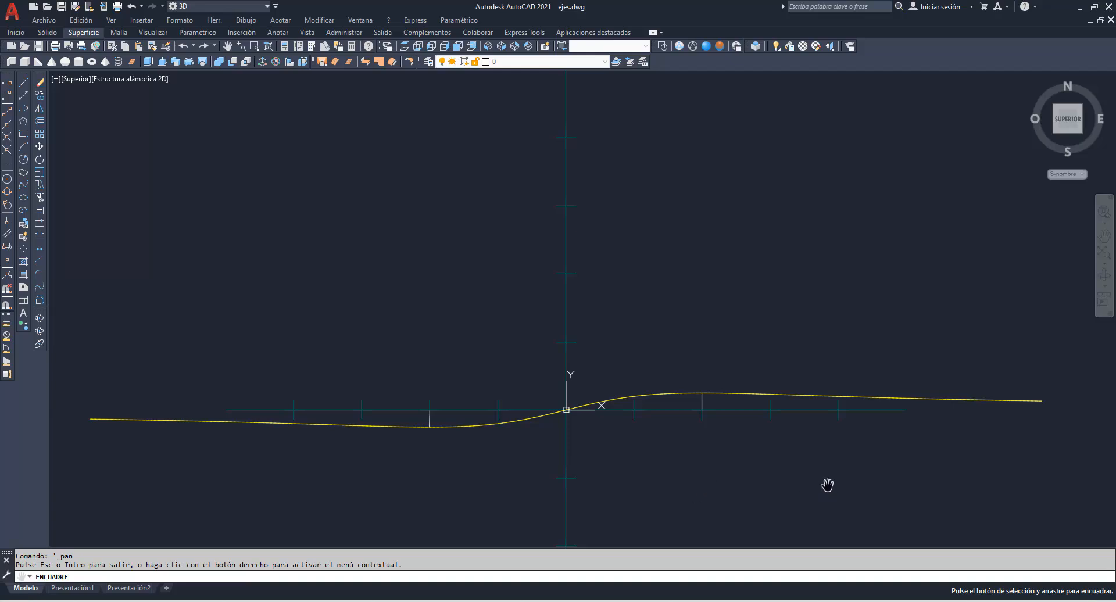
key("Escape")
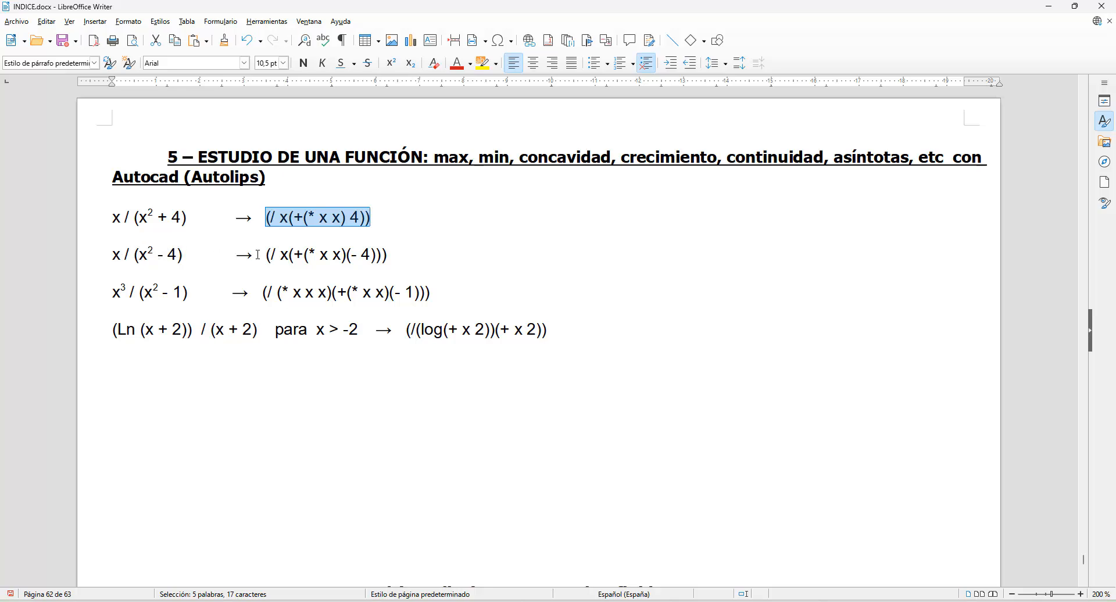
Copy the expression (/ x(+(* x x)(- 4))) from the INDICE document and switch to AutoCAD
left_click_drag(266, 255, 387, 252)
key("ctrl+c")
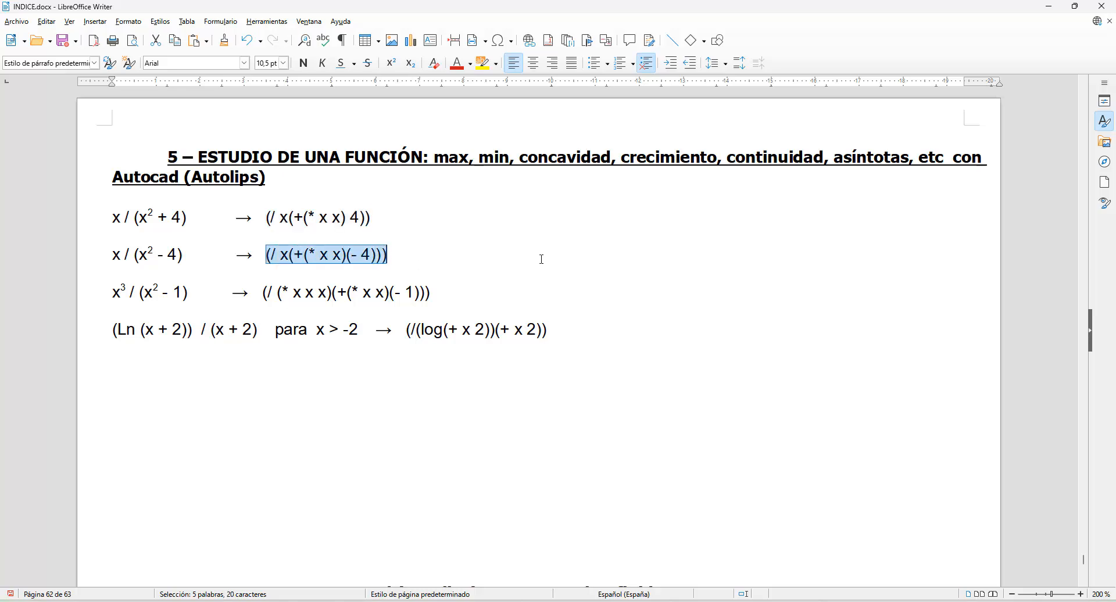
key("alt+Tab")
Run CURVA with the copied expression (/ x(+(* x x)(- 4))) to plot it from x = -6 to 6 with a precision of 0.01
left_click(192, 574)
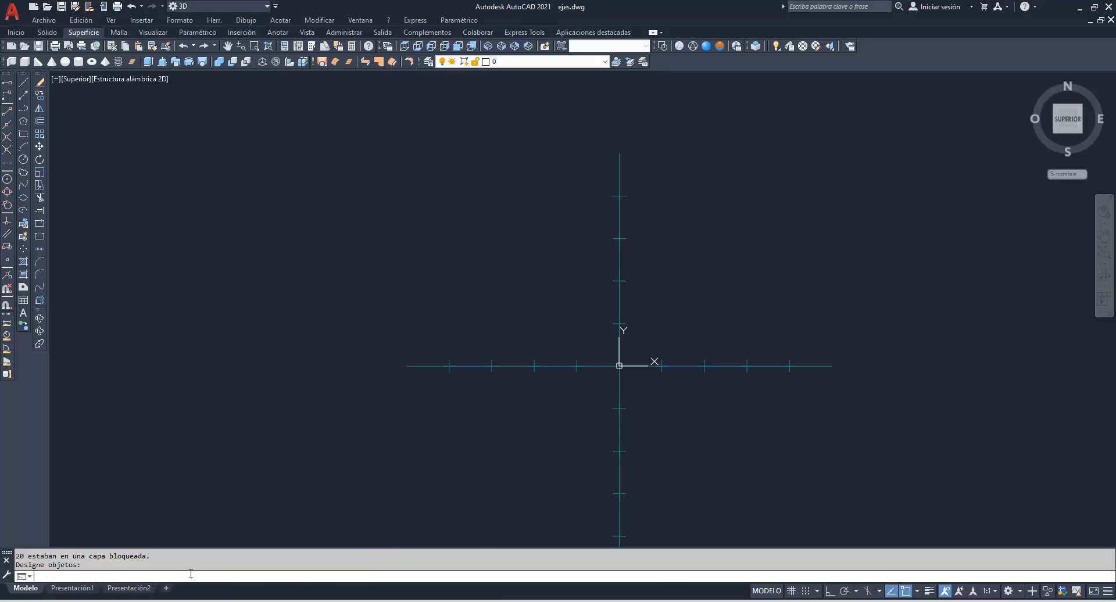
type("CURVA")
key("Return")
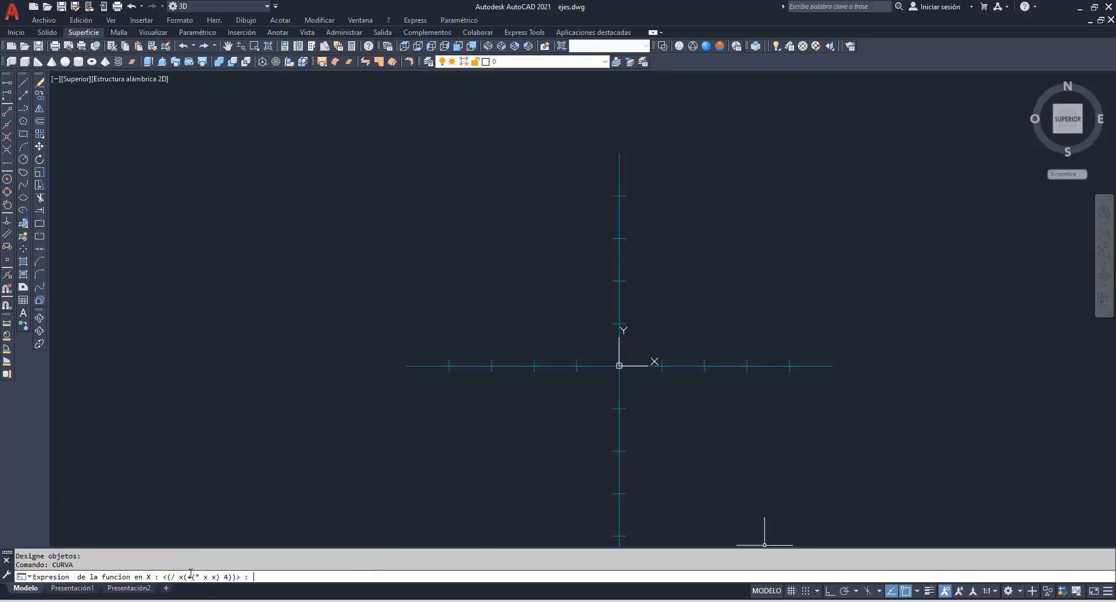
key("ctrl+v")
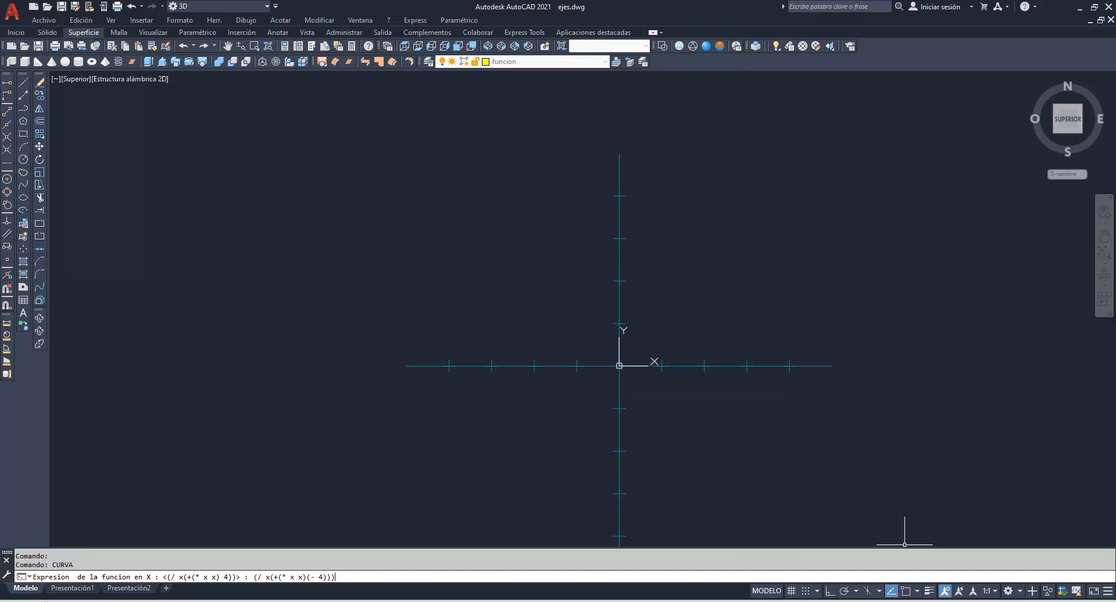
key("Return")
key("Return")
key("Return")
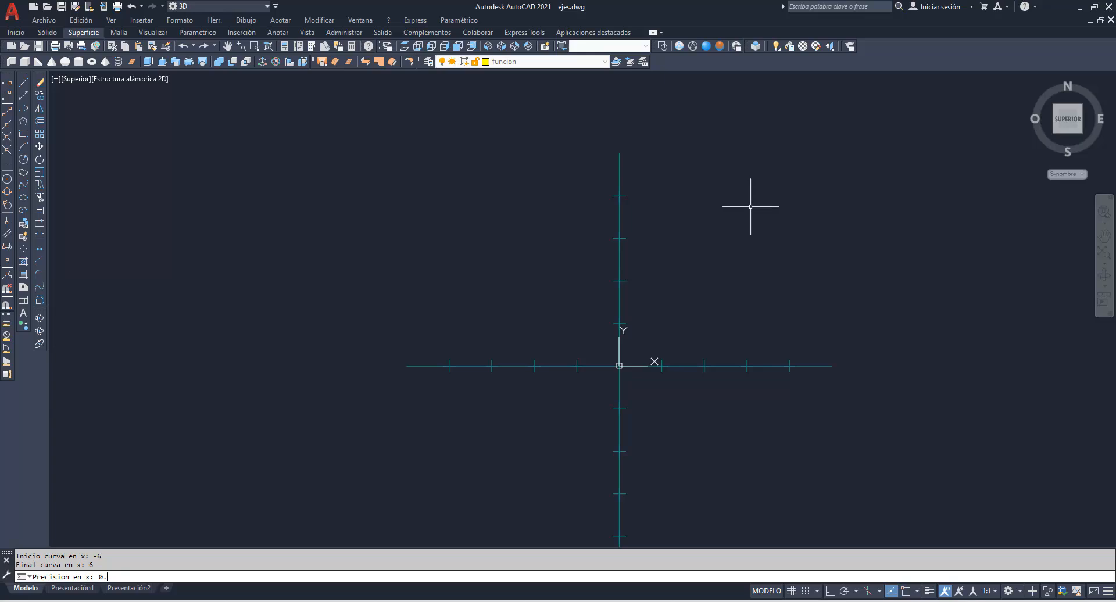
type("0.01")
key("Return")
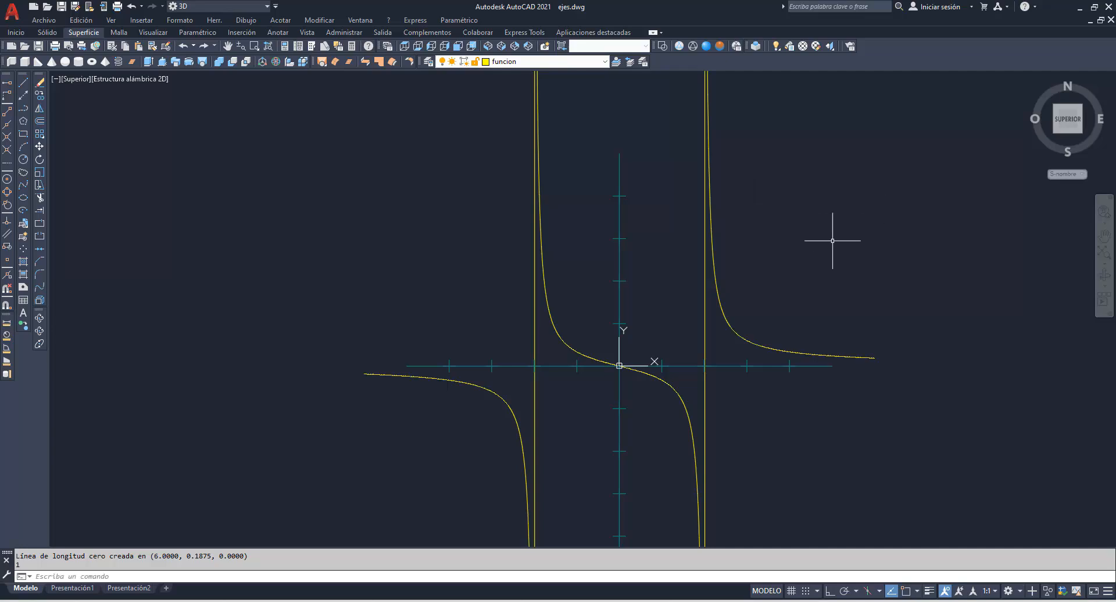
Move the two vertical asymptote lines at x = -2 and x = 2 to layer 0 and clear the selection
left_click(704, 342)
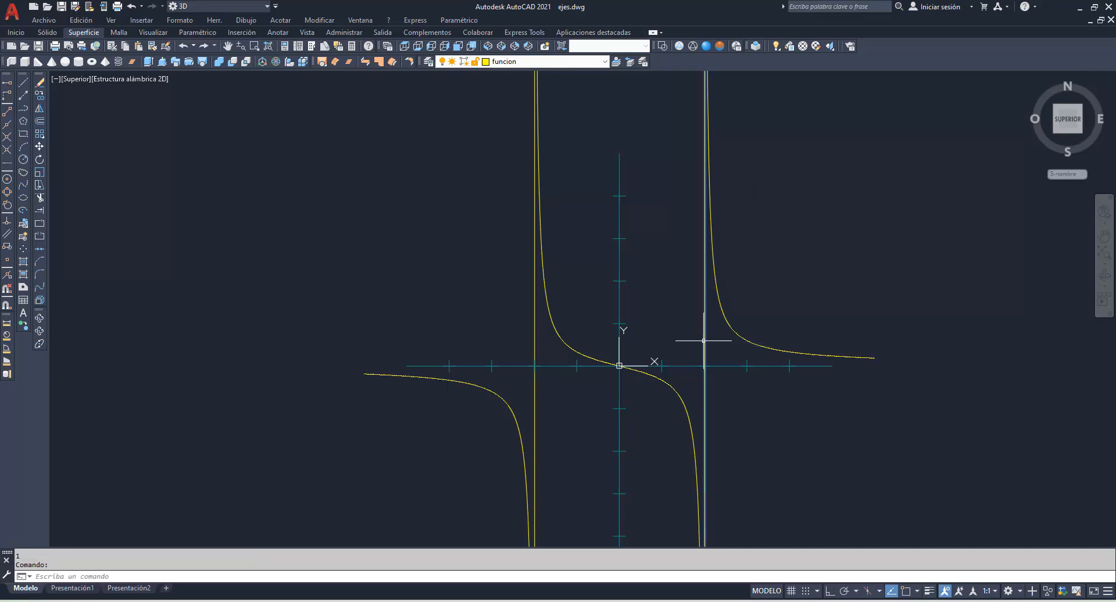
left_click(535, 349)
left_click(602, 62)
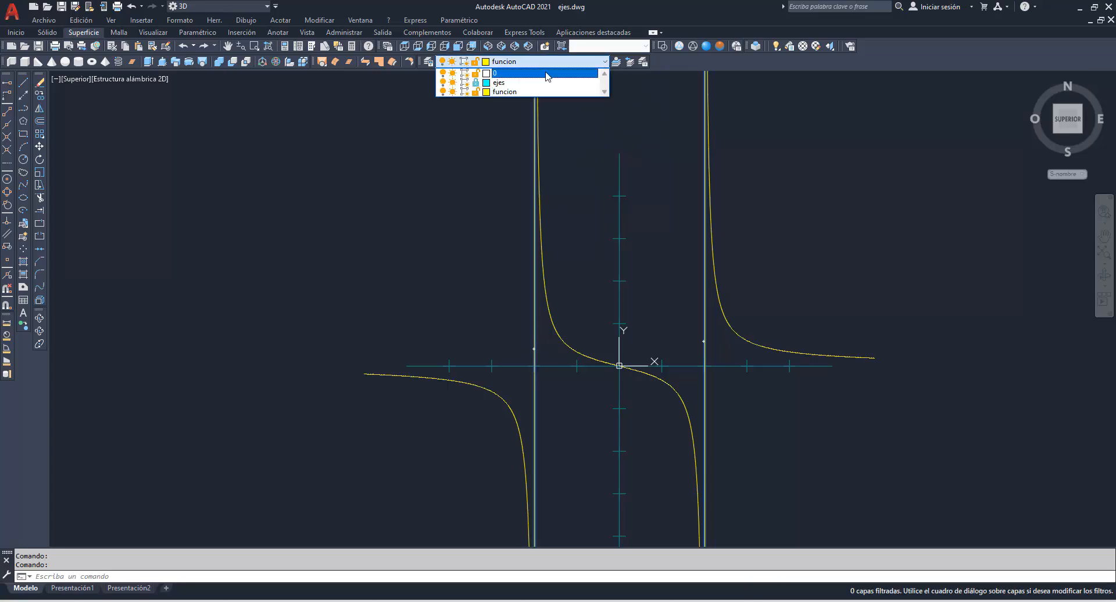
left_click(540, 73)
key("Escape")
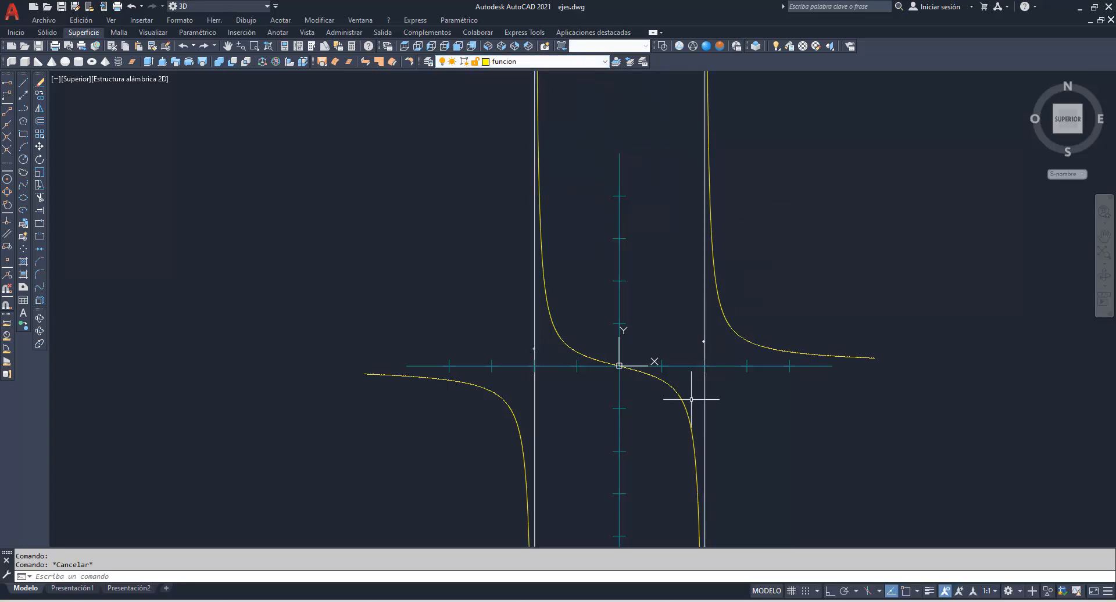
left_click(1104, 236)
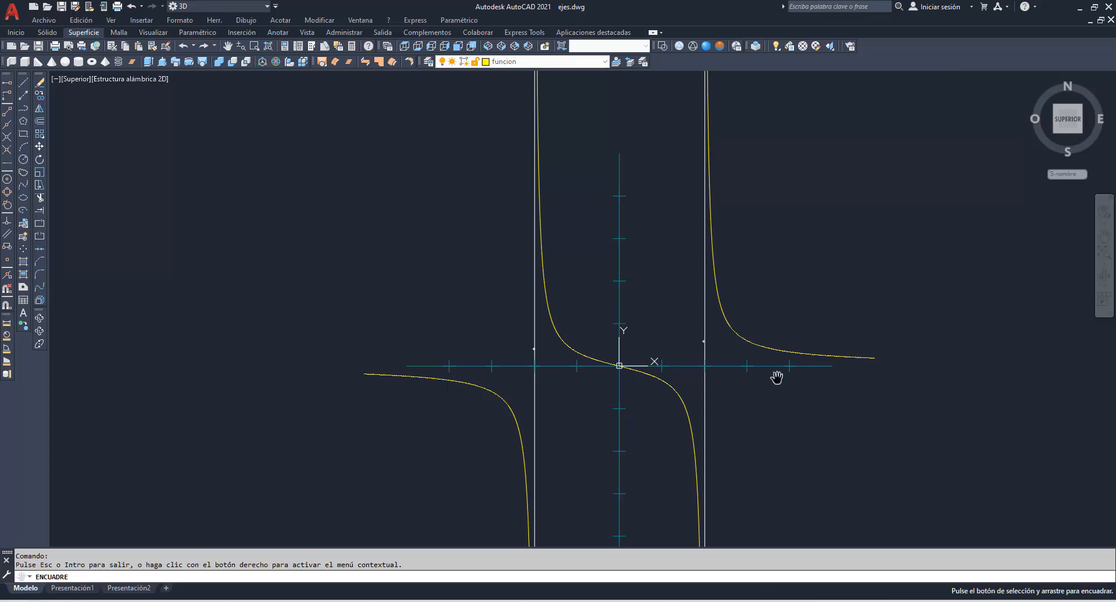
left_click_drag(777, 378, 747, 269)
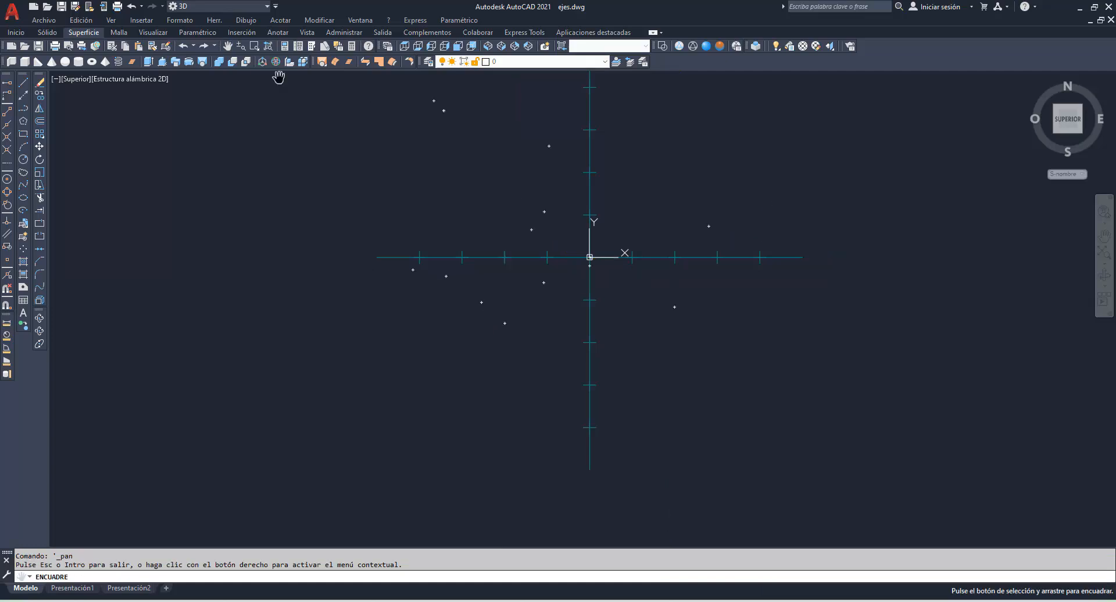
left_click_drag(588, 182, 563, 229)
right_click(630, 168)
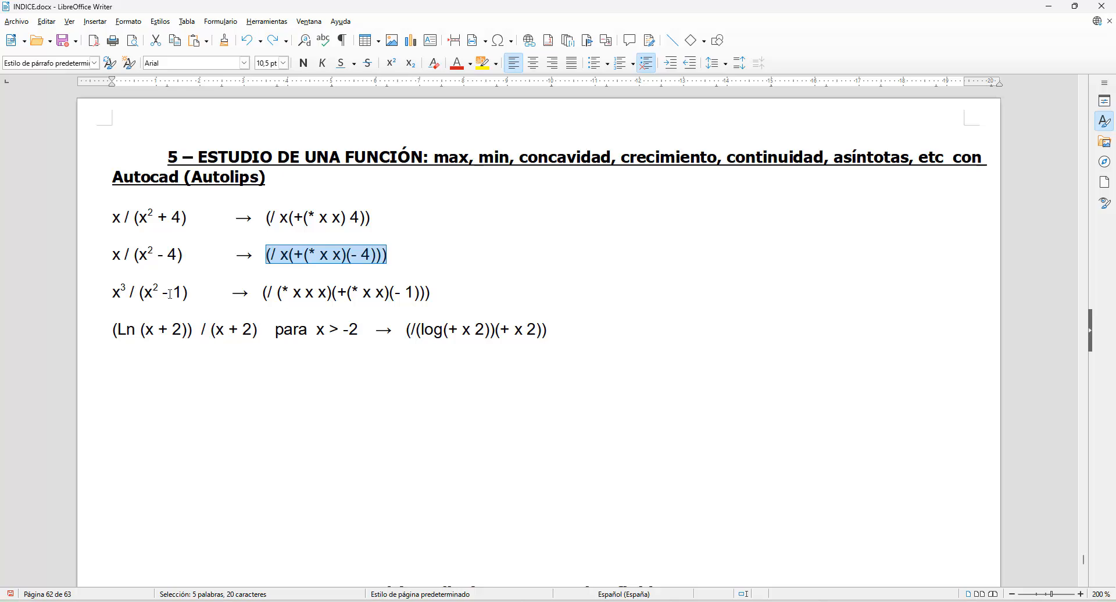
Copy the expression (/ (* x x x)(+(* x x)(- 1))) from the INDICE document and switch to AutoCAD
left_click_drag(263, 294, 443, 292)
key("ctrl+c")
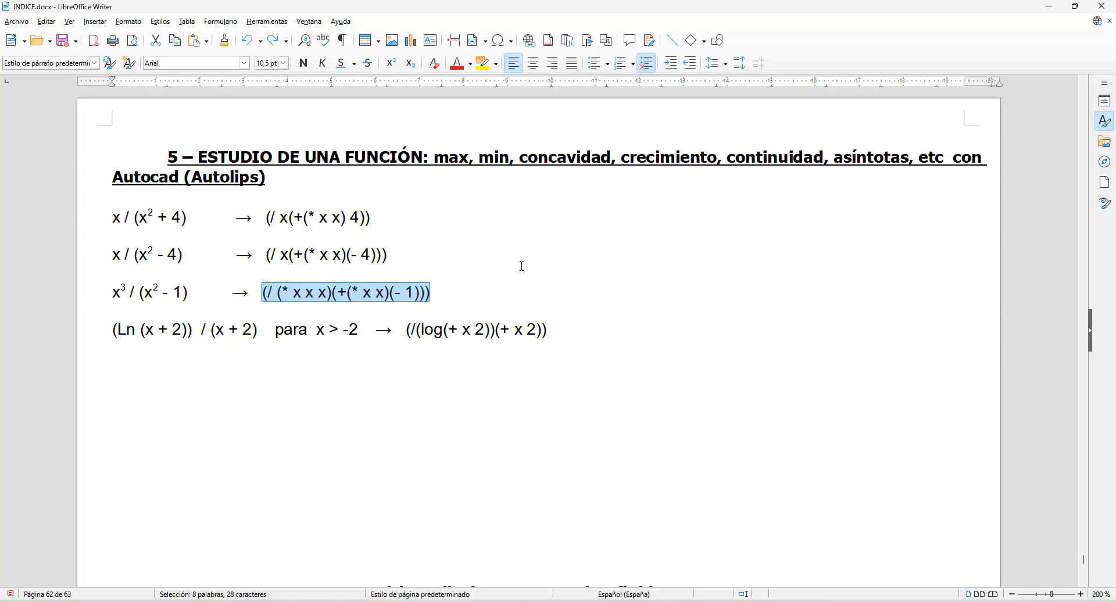
left_click(699, 601)
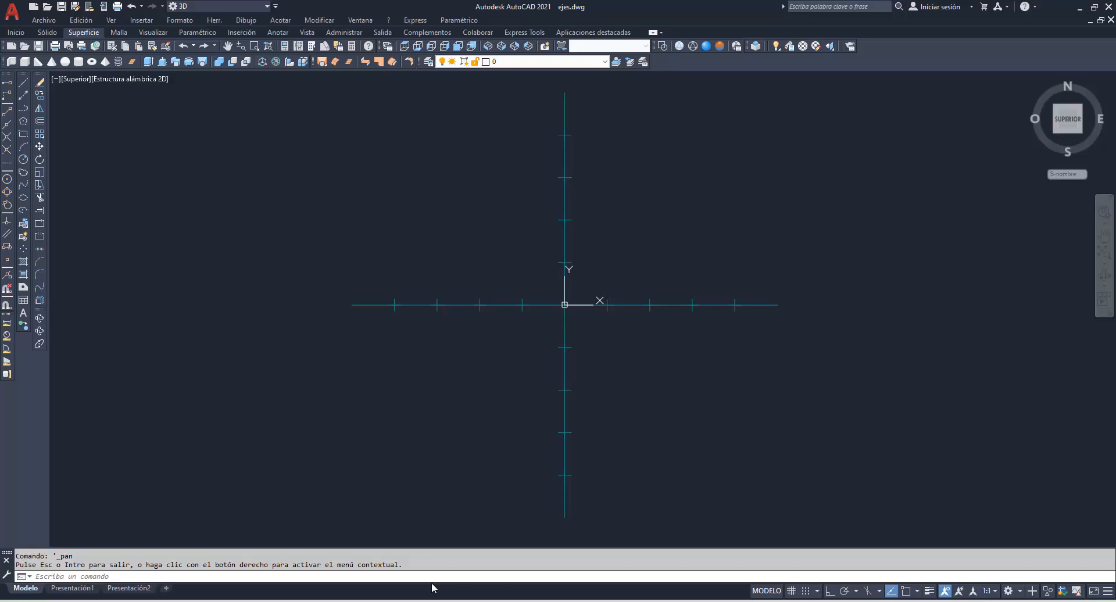
Run CURVA with the copied expression (/ (* x x x)(+(* x x)(- 1))) to plot it from x = -6 to 6
left_click(354, 578)
type("cURVA")
key("Return")
key("ctrl+v")
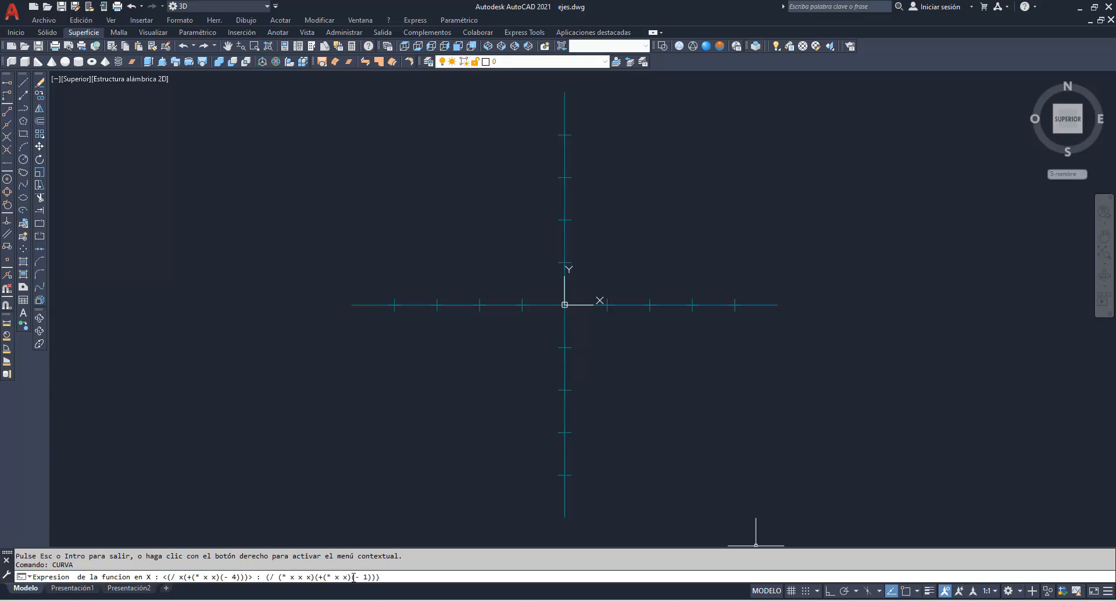
key("Return")
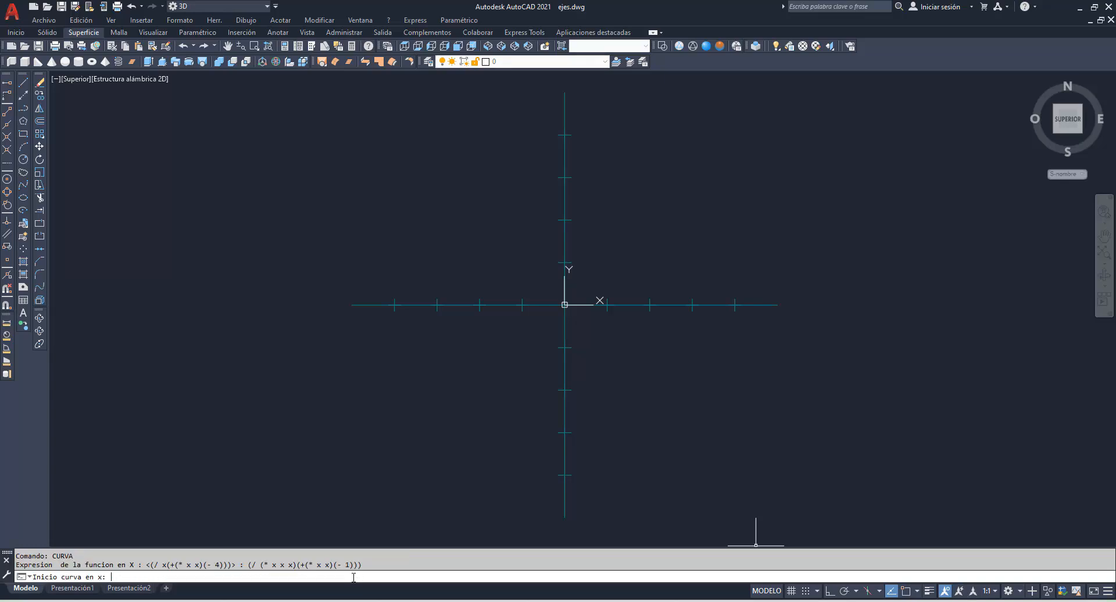
type("-6")
key("Return")
type("6")
key("Return")
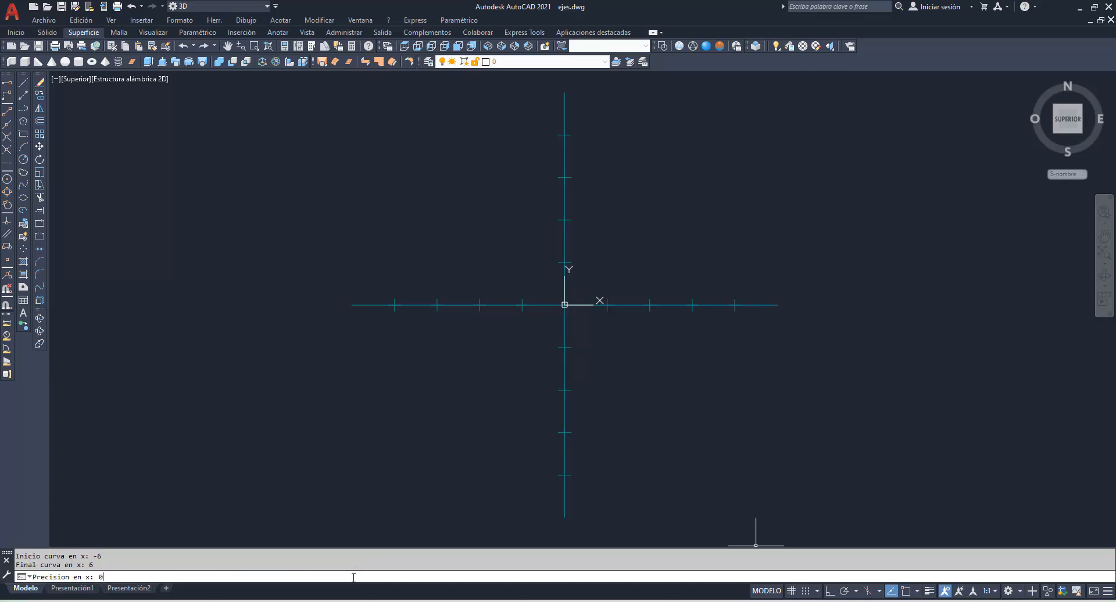
key("Return")
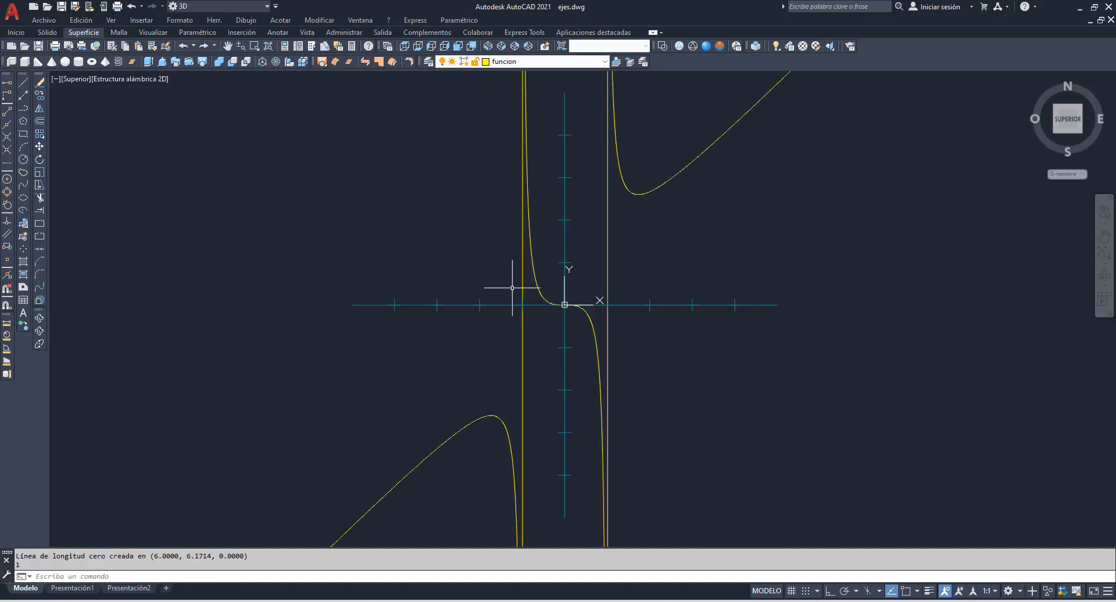
Move the two vertical asymptote lines at x = -1 and x = 1 to layer 0 and clear the selection
left_click(522, 289)
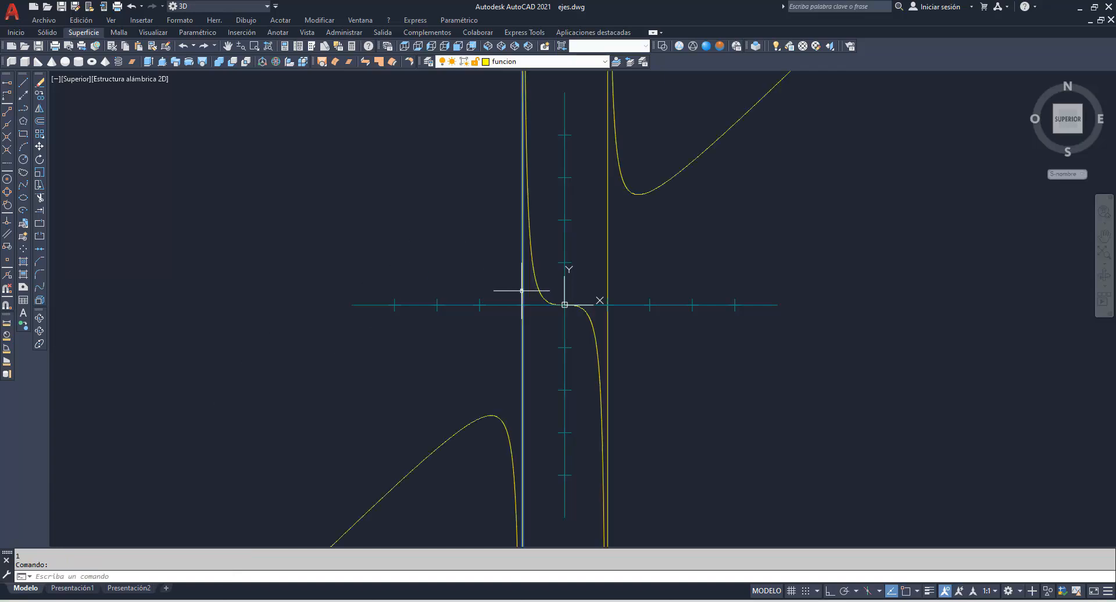
left_click(606, 281)
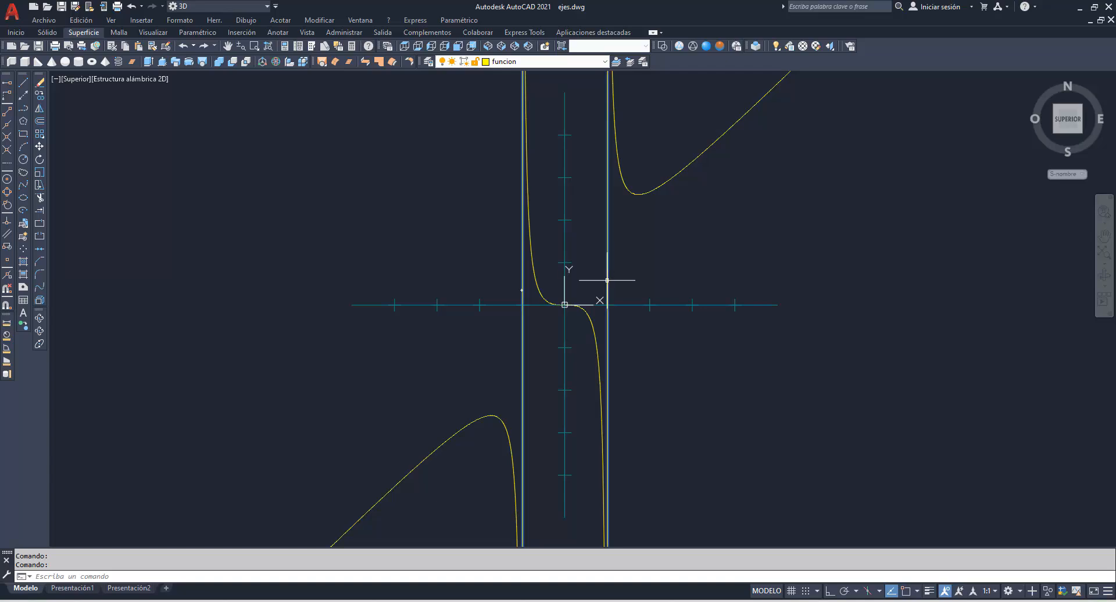
left_click(605, 62)
left_click(518, 91)
key("Escape")
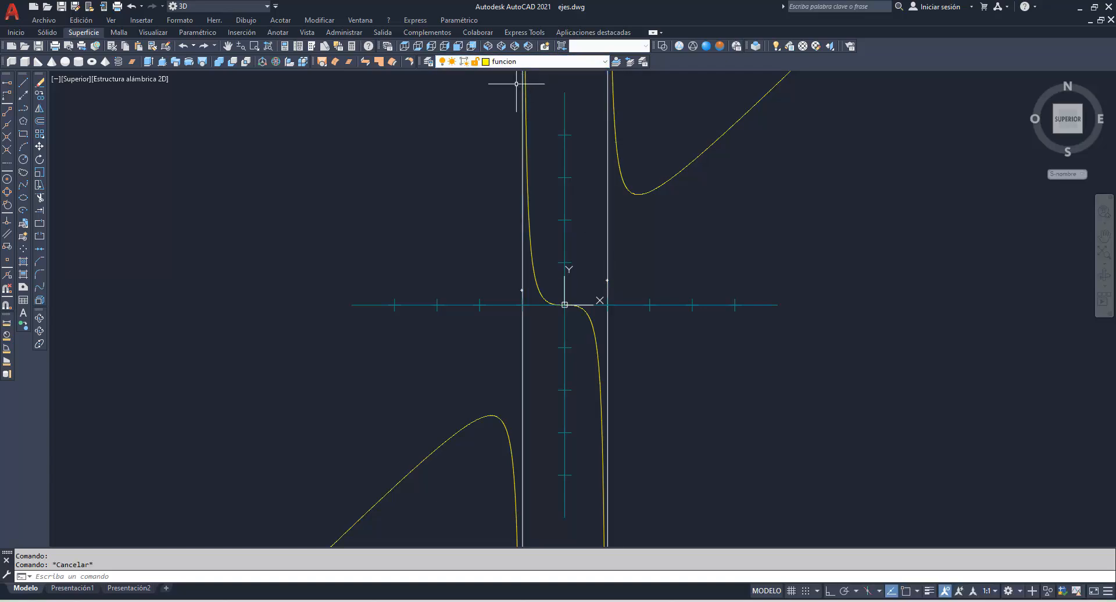
Lock layer 0 and join the yellow curve segments into polylines with UNIR
left_click(511, 62)
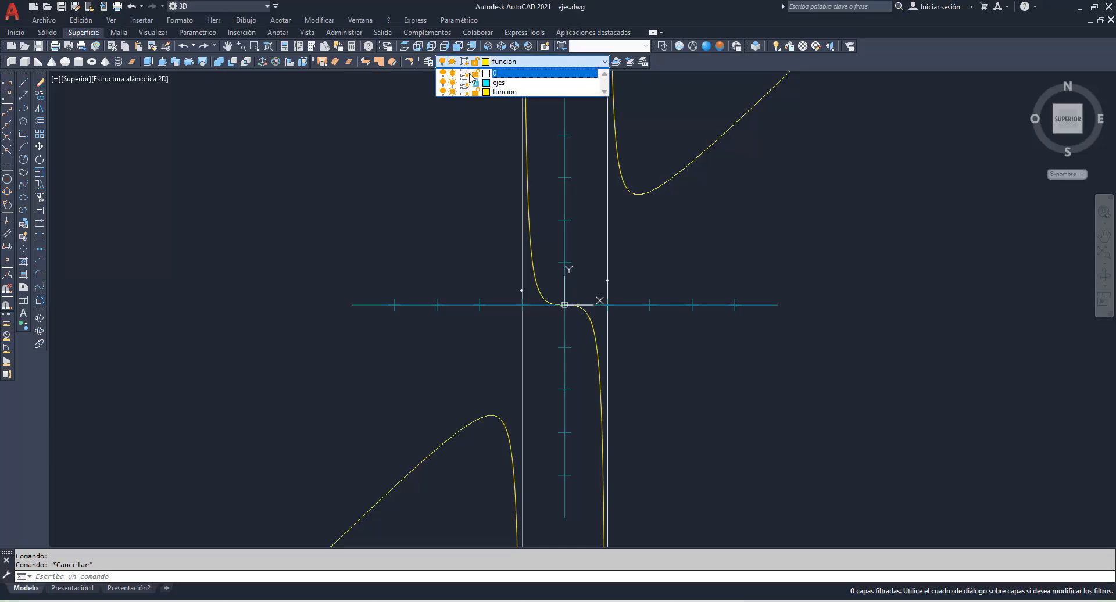
left_click(401, 147)
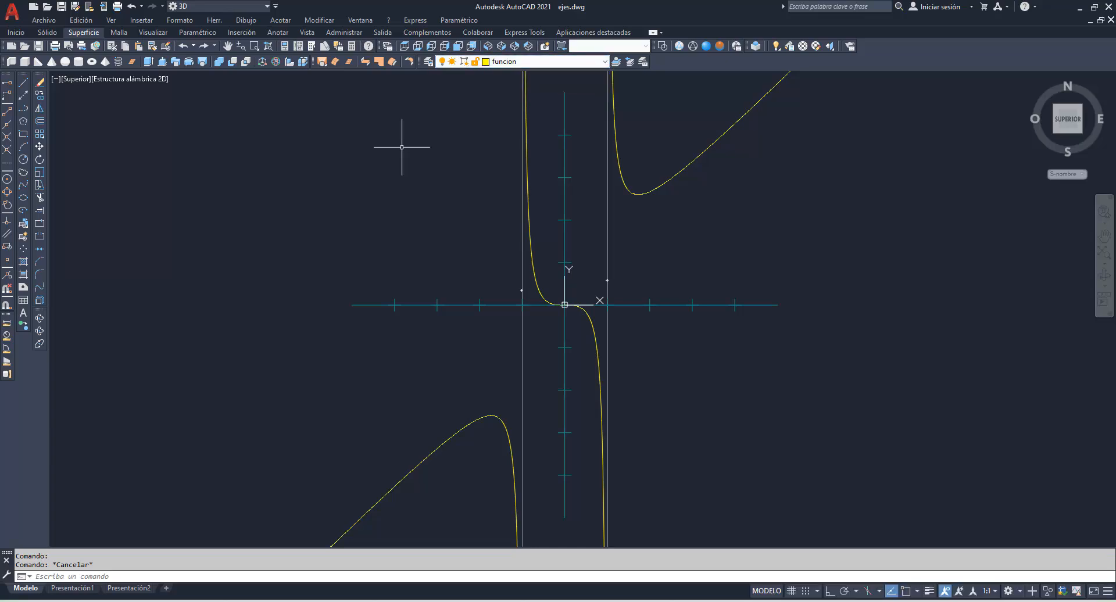
type("UNIR")
key("Return")
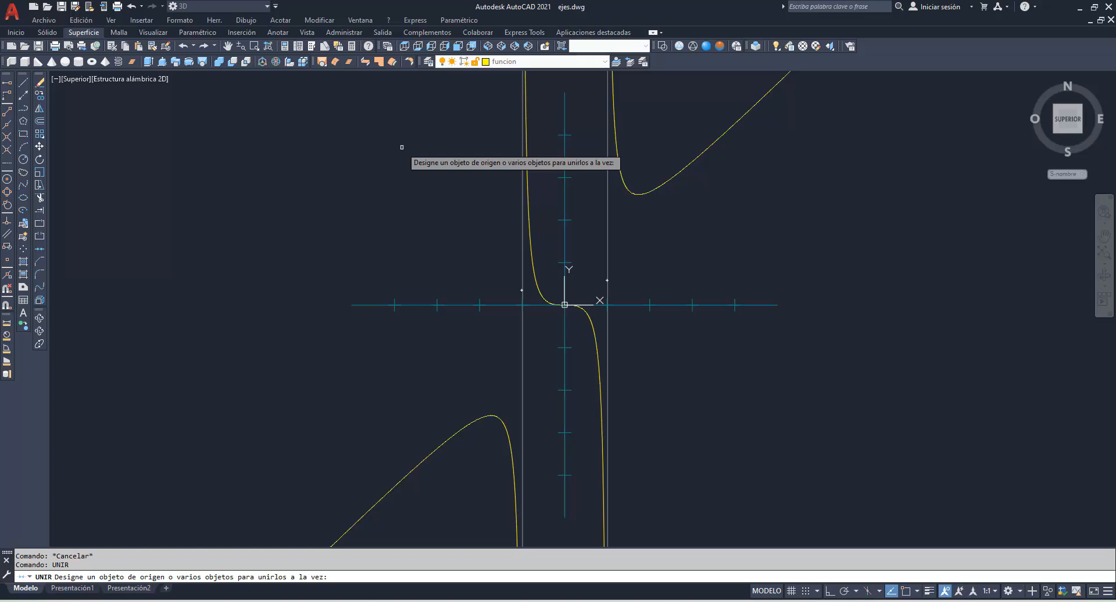
type("p")
key("Return")
key("Return")
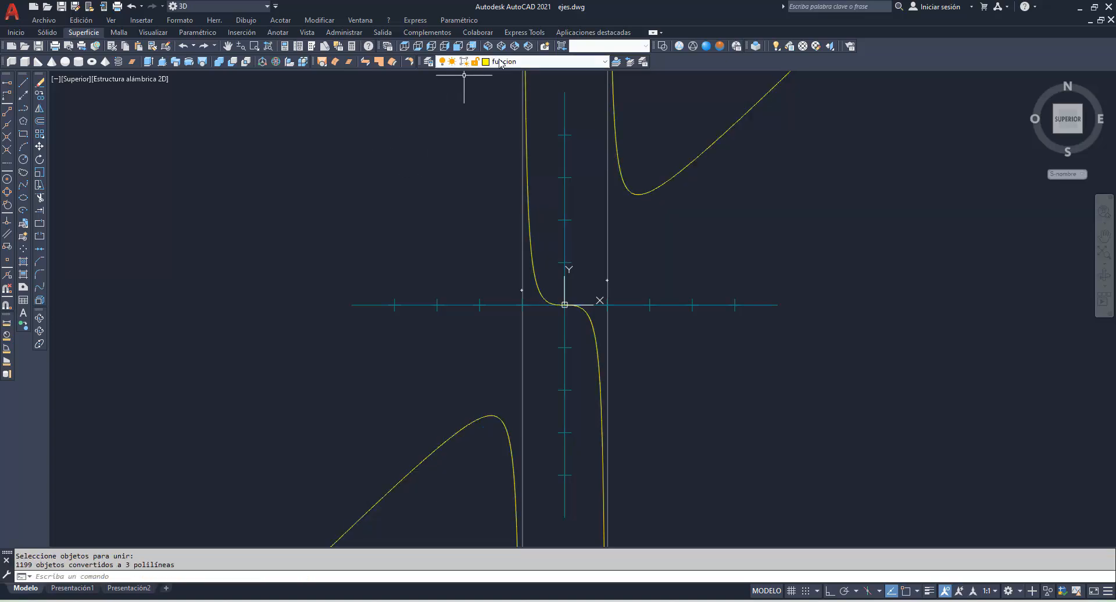
Clear any active command and unlock layer 0
key("Escape")
left_click(605, 62)
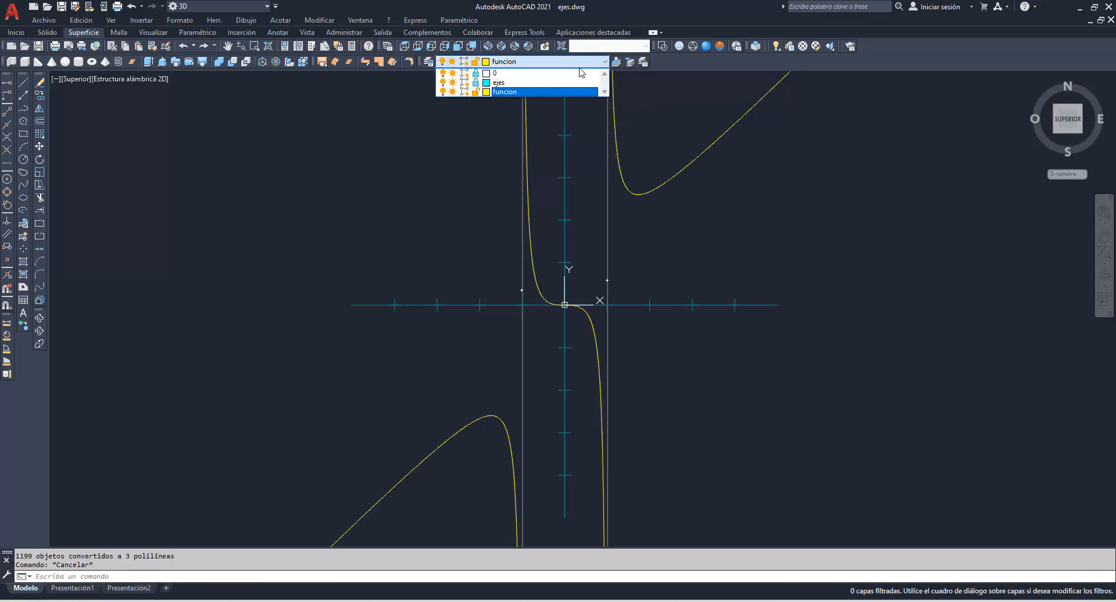
left_click(476, 74)
left_click(391, 156)
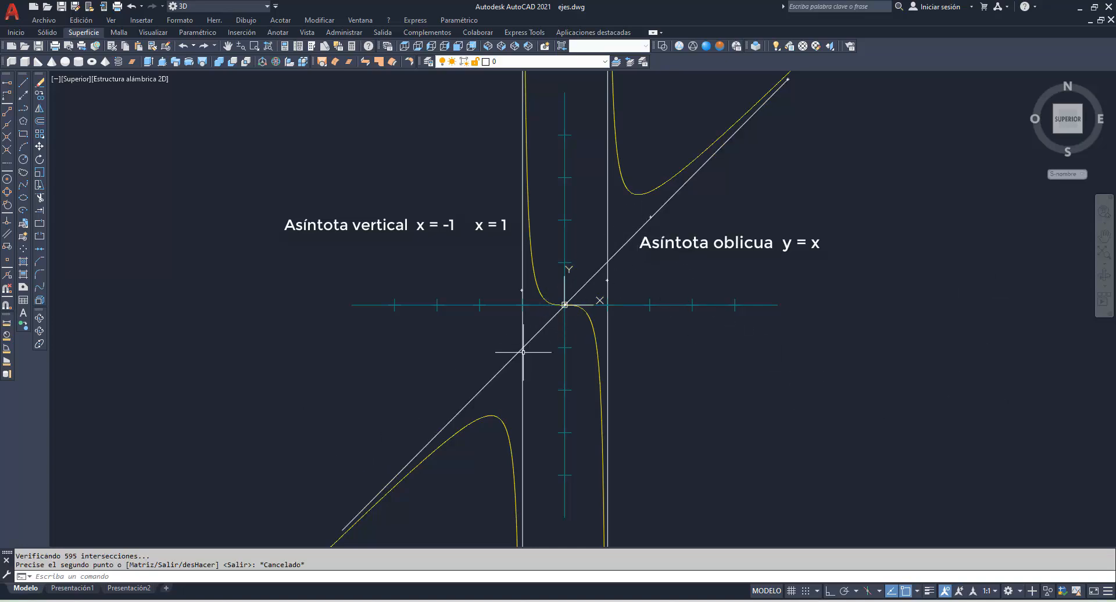
Draw a line from the local maximum of the lower curve branch up to the x-axis
mouse_move(522, 353)
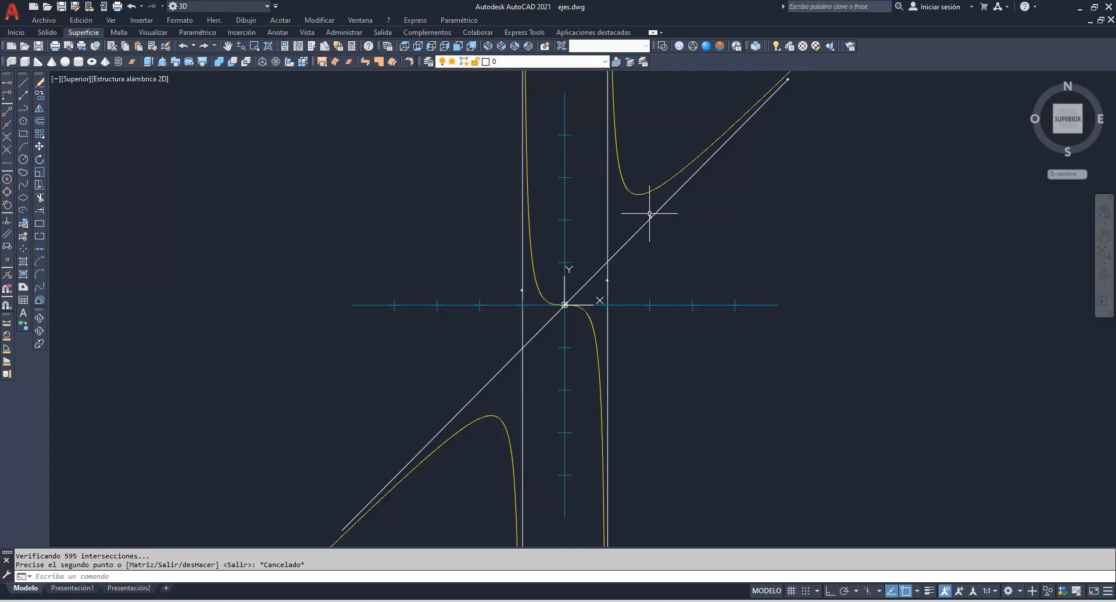
left_click(254, 46)
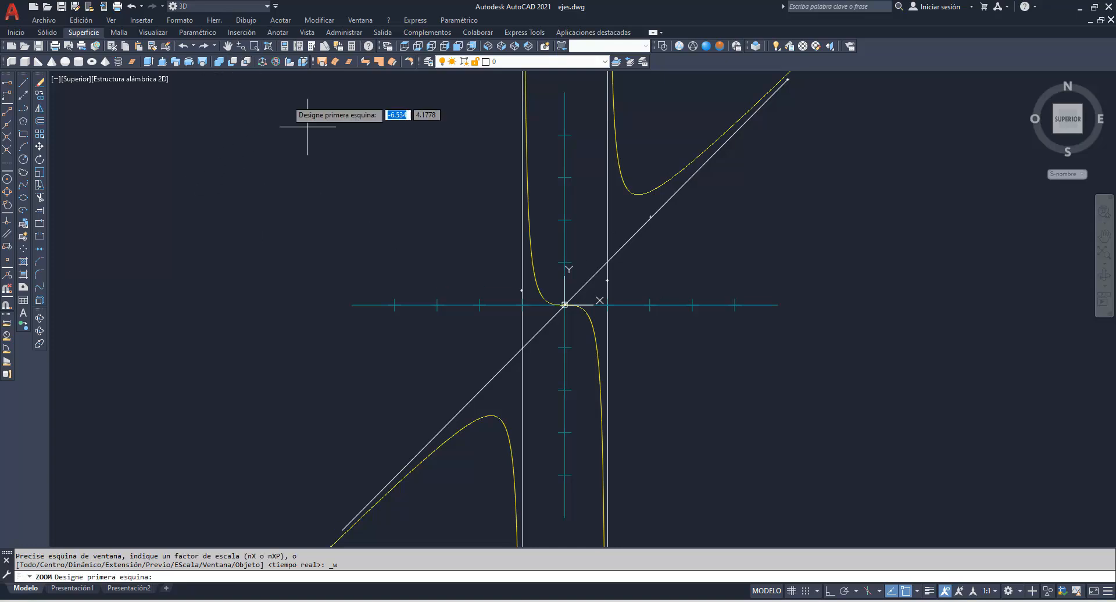
left_click(435, 284)
left_click(545, 440)
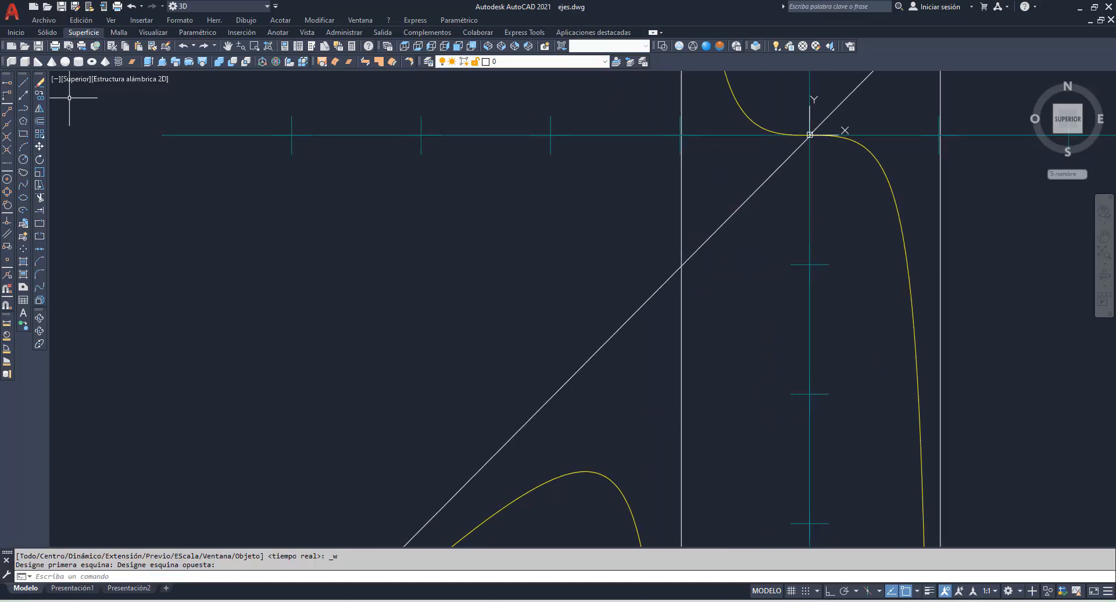
left_click(23, 82)
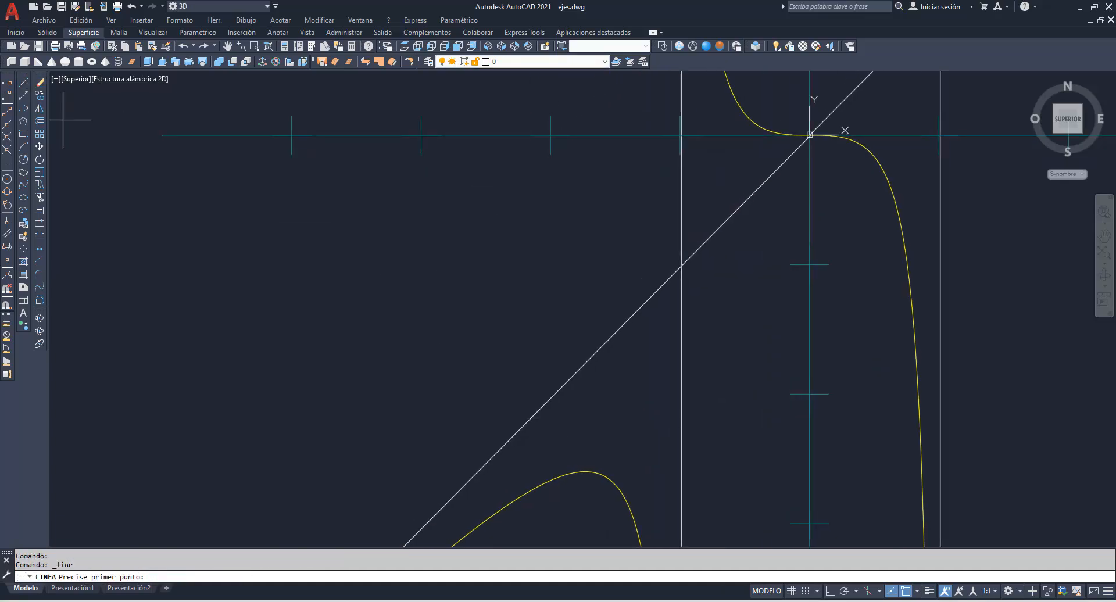
left_click(587, 472)
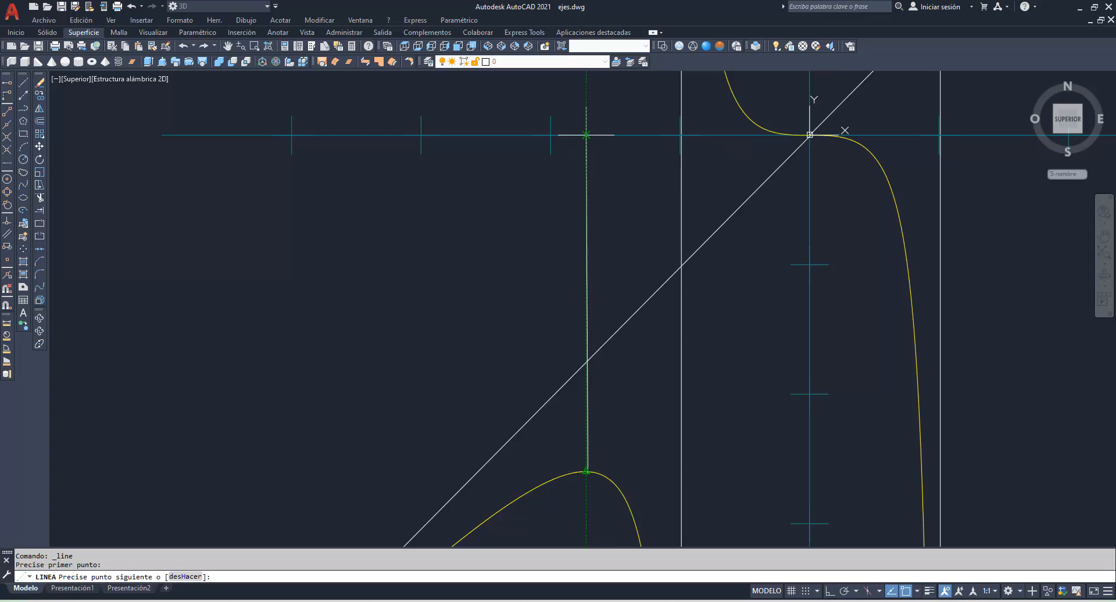
left_click(585, 135)
key("Escape")
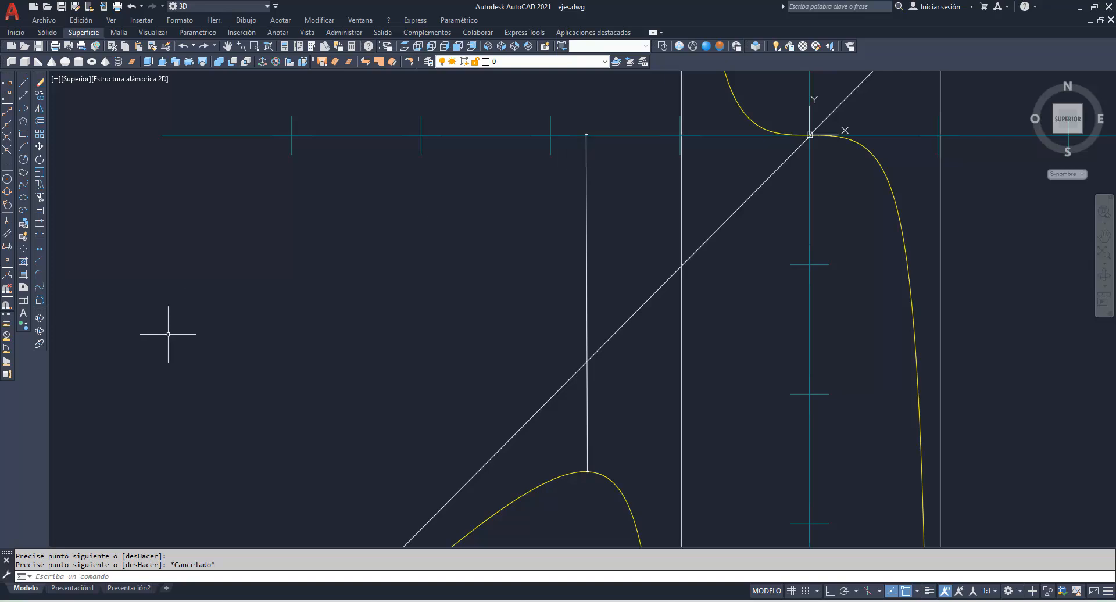
Query the coordinates of the lower branch's local maximum with the ID command
type("ID")
key("Return")
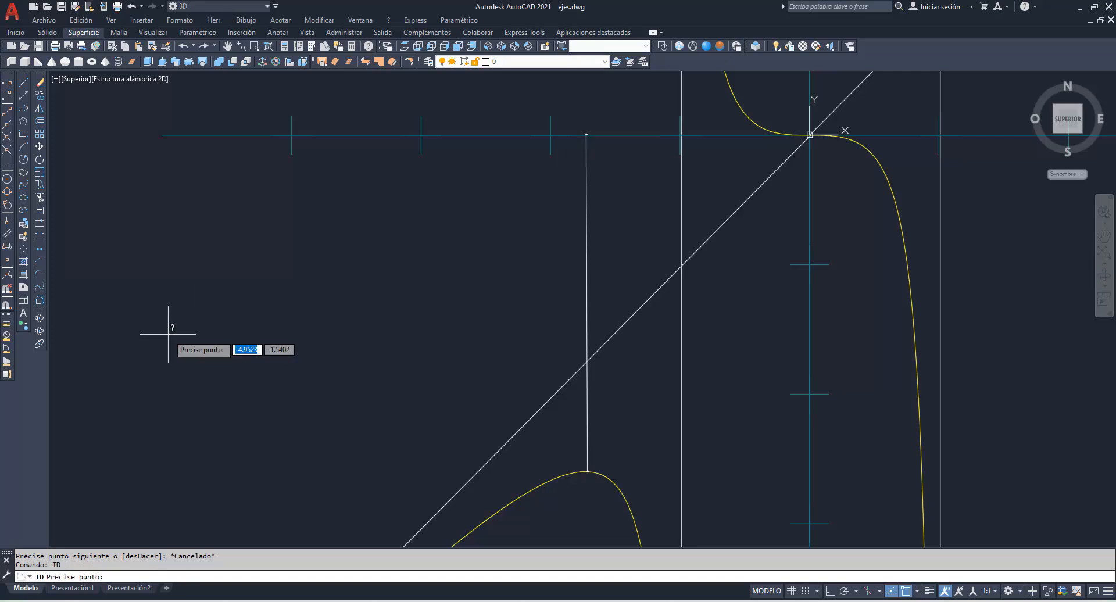
left_click(588, 471)
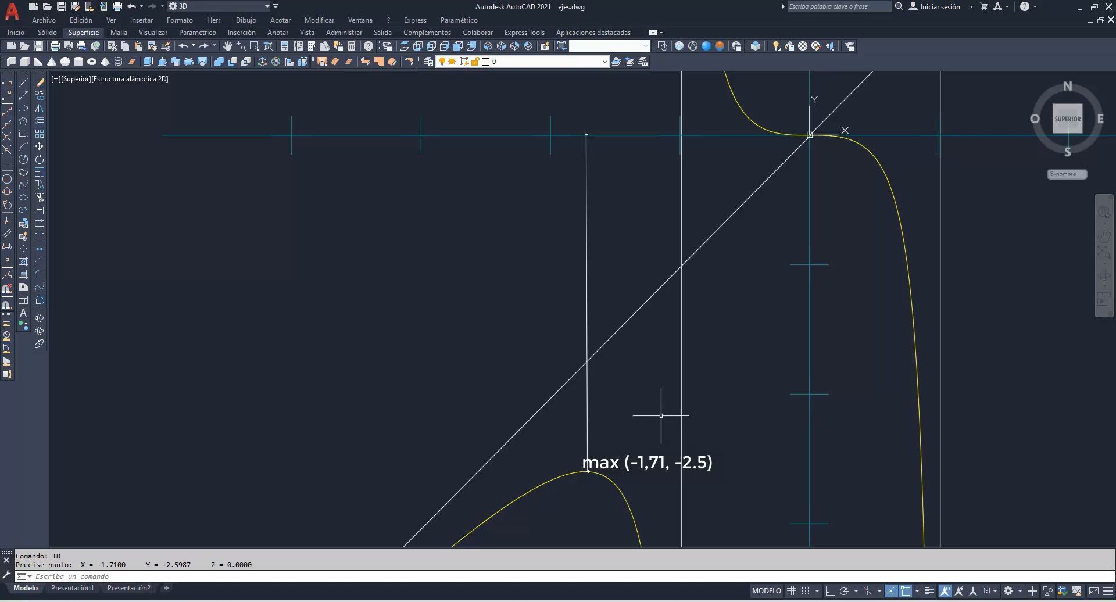
Draw a line from the local minimum of the upper curve branch down to the x-axis
left_click(229, 47)
left_click_drag(467, 199, 411, 284)
scroll(411, 284, "down", 4)
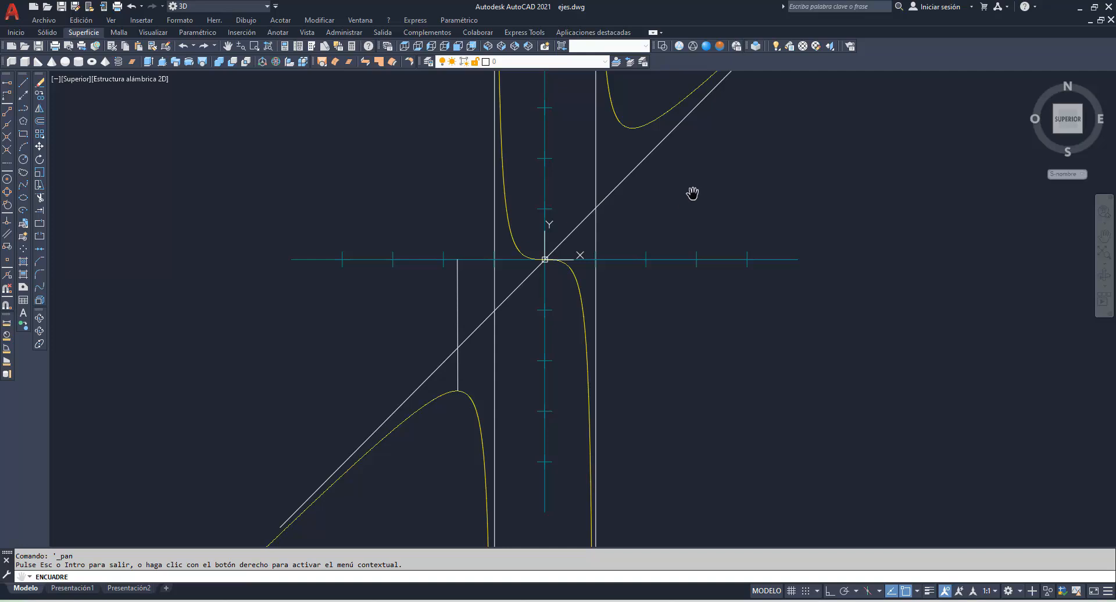
scroll(623, 123, "up", 4)
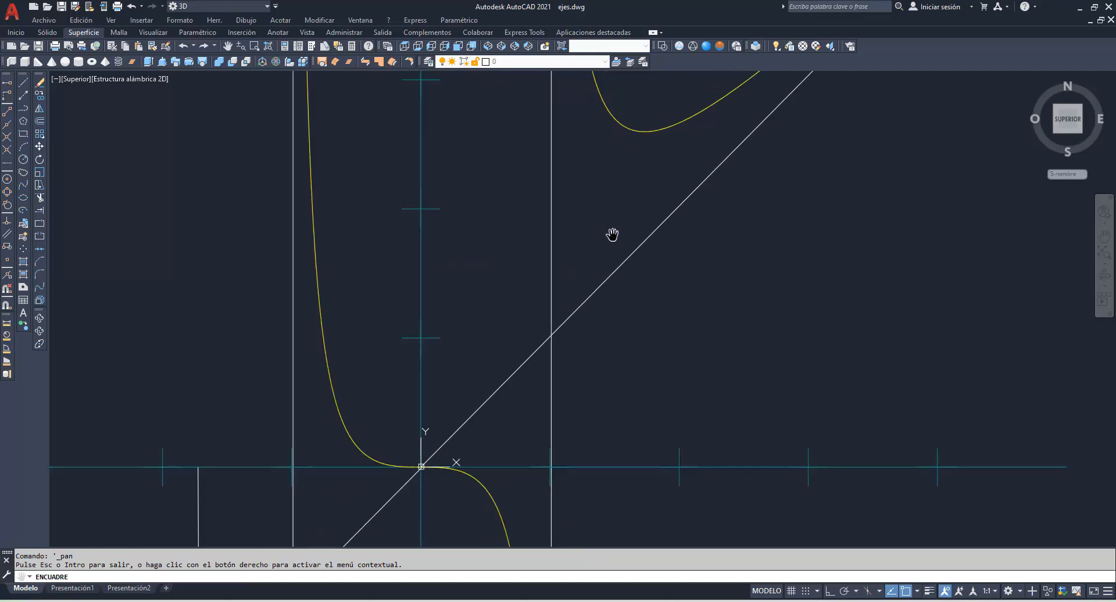
left_click(24, 83)
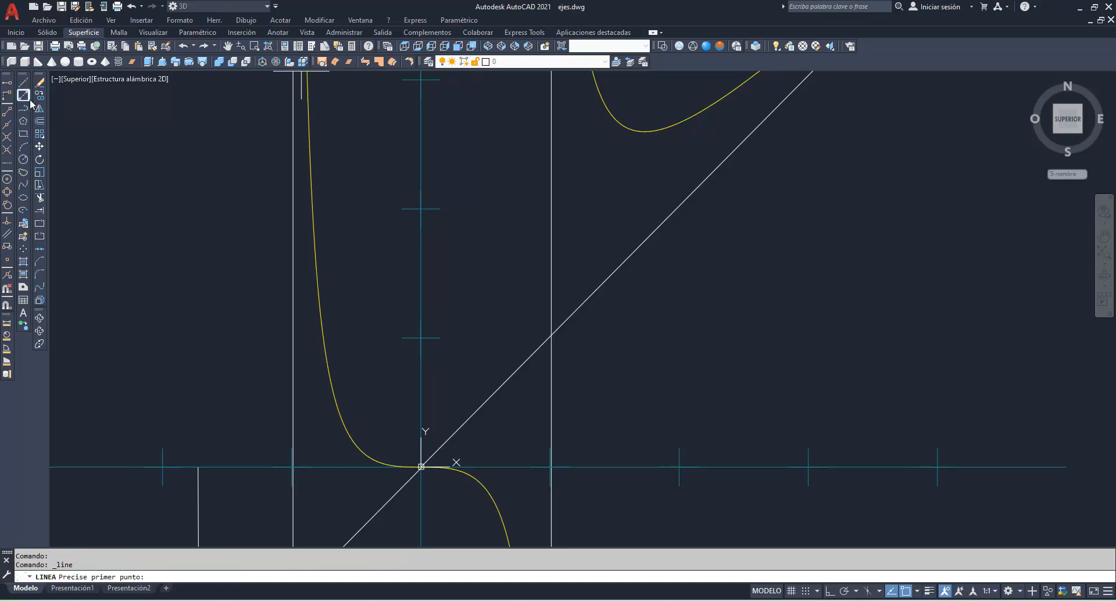
left_click(643, 131)
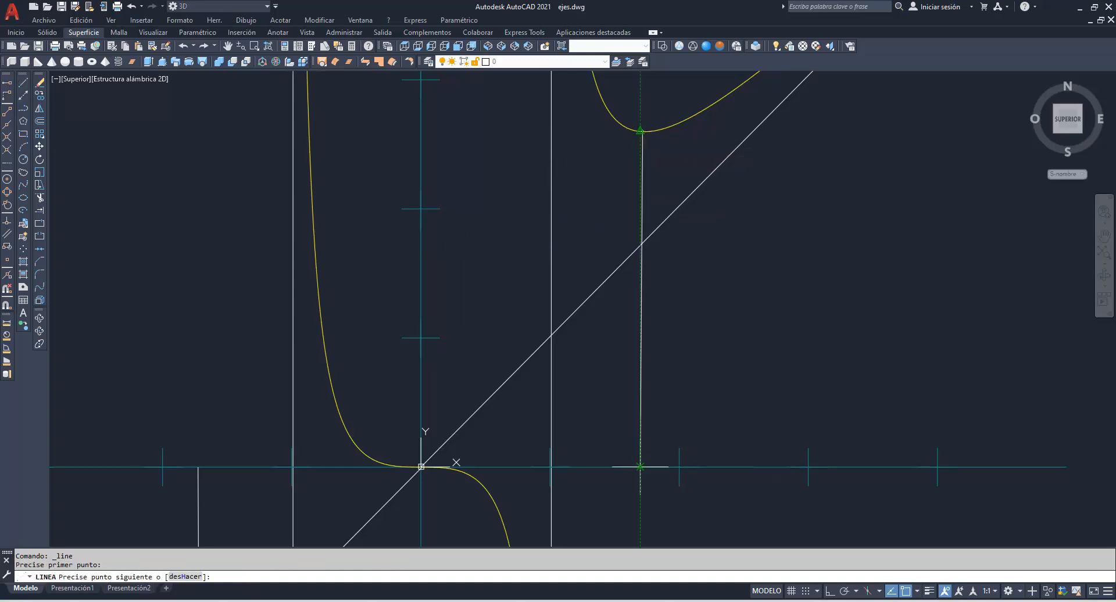
left_click(640, 467)
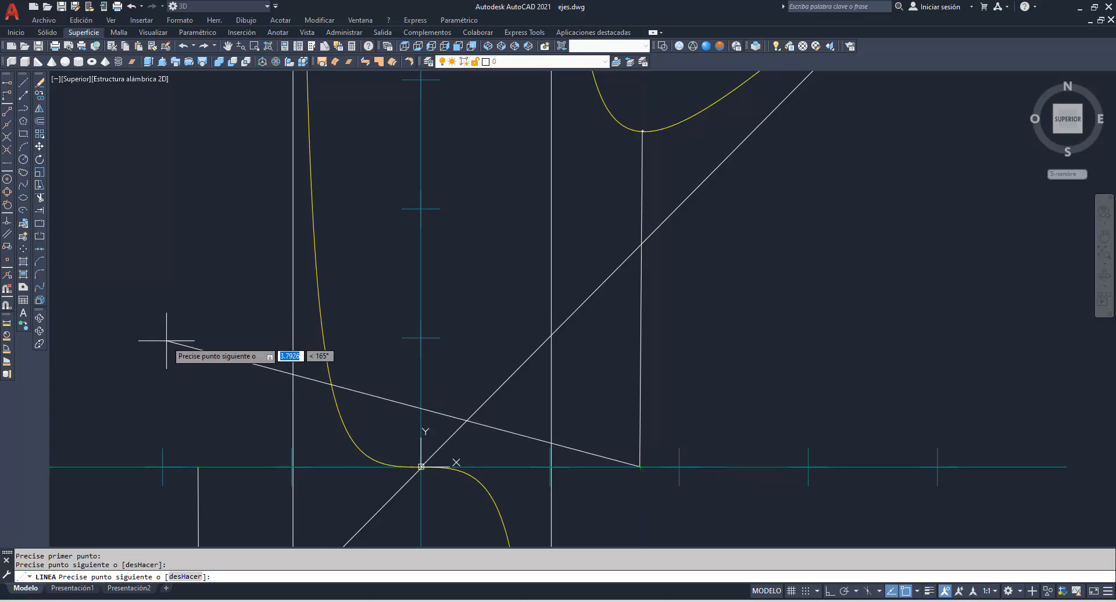
key("Escape")
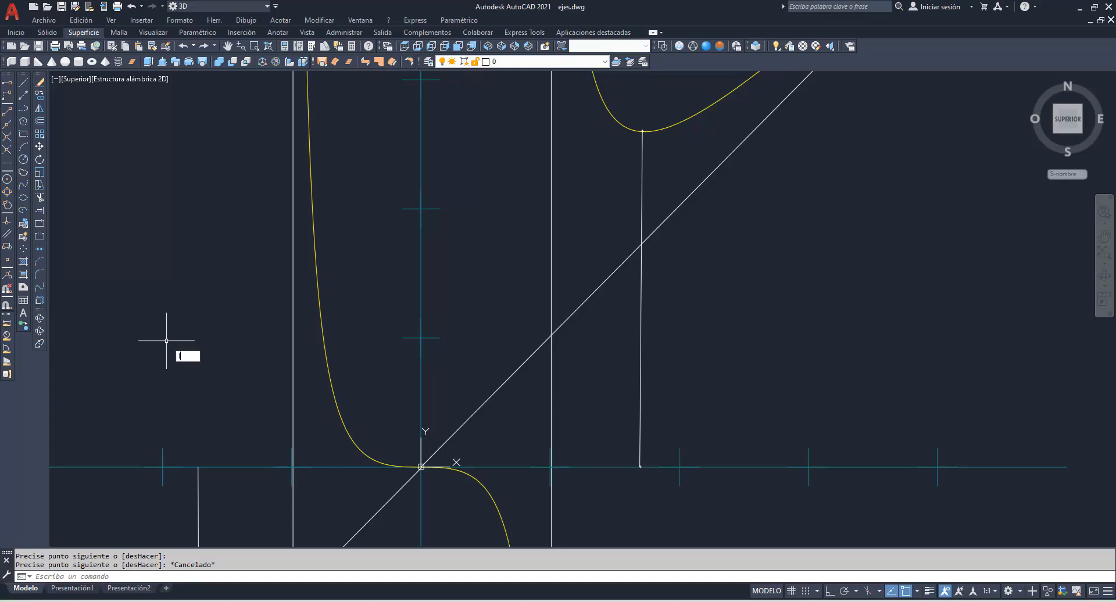
Query the coordinates of the upper branch's local minimum with the ID command
type("ID")
key("Return")
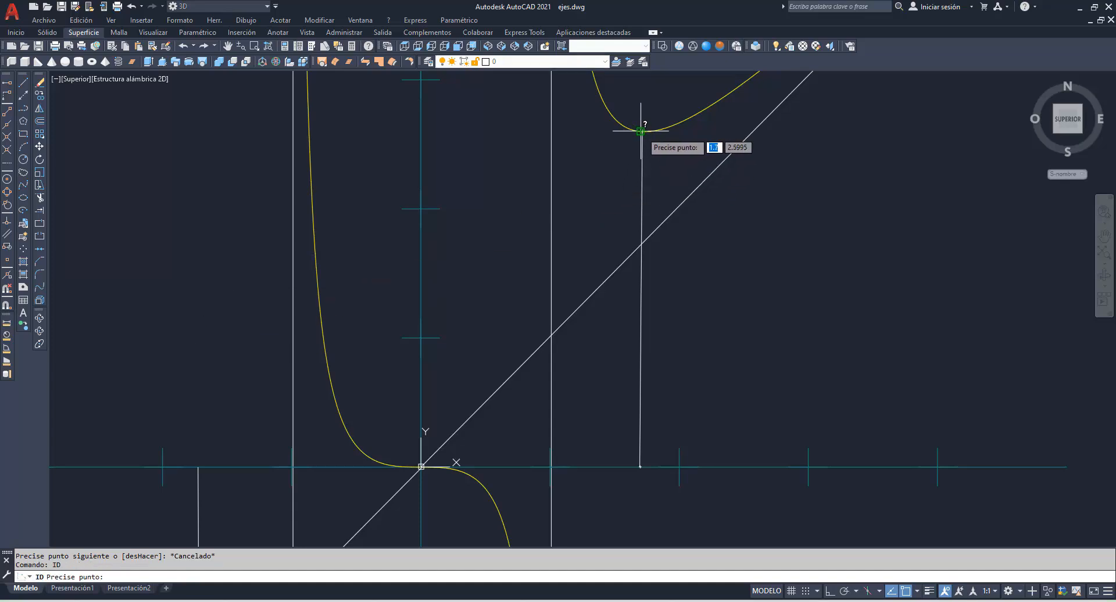
scroll(645, 130, "up", 4)
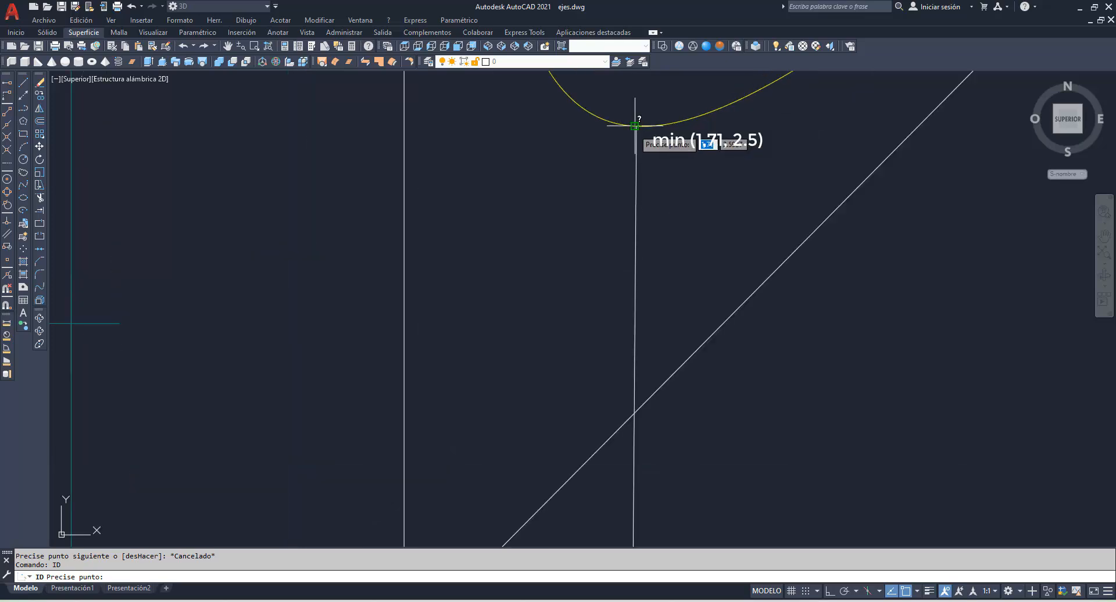
scroll(635, 124, "up", 2)
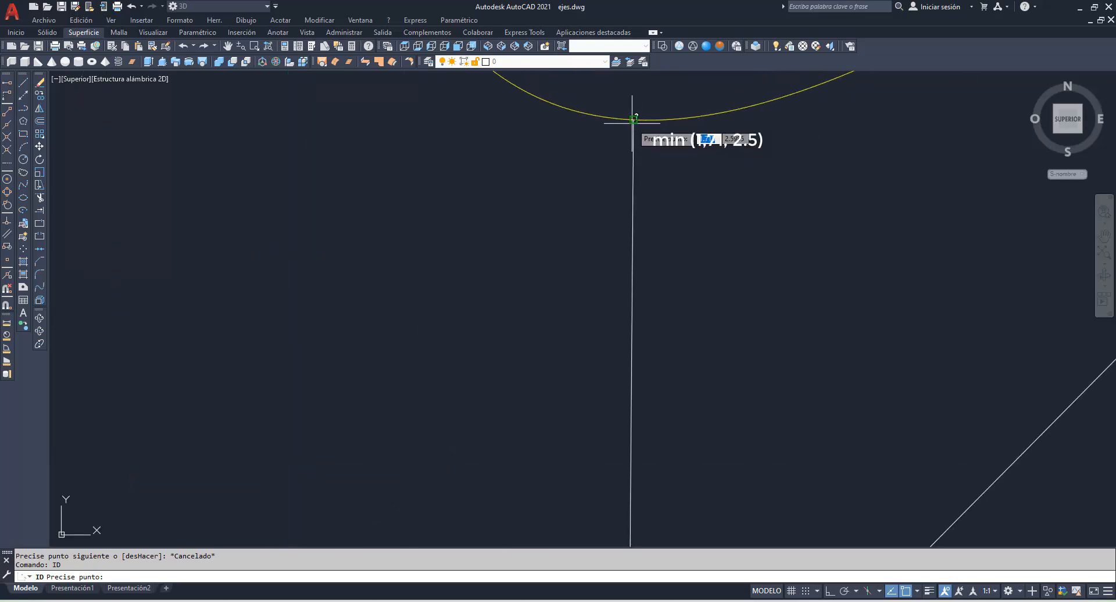
left_click(635, 124)
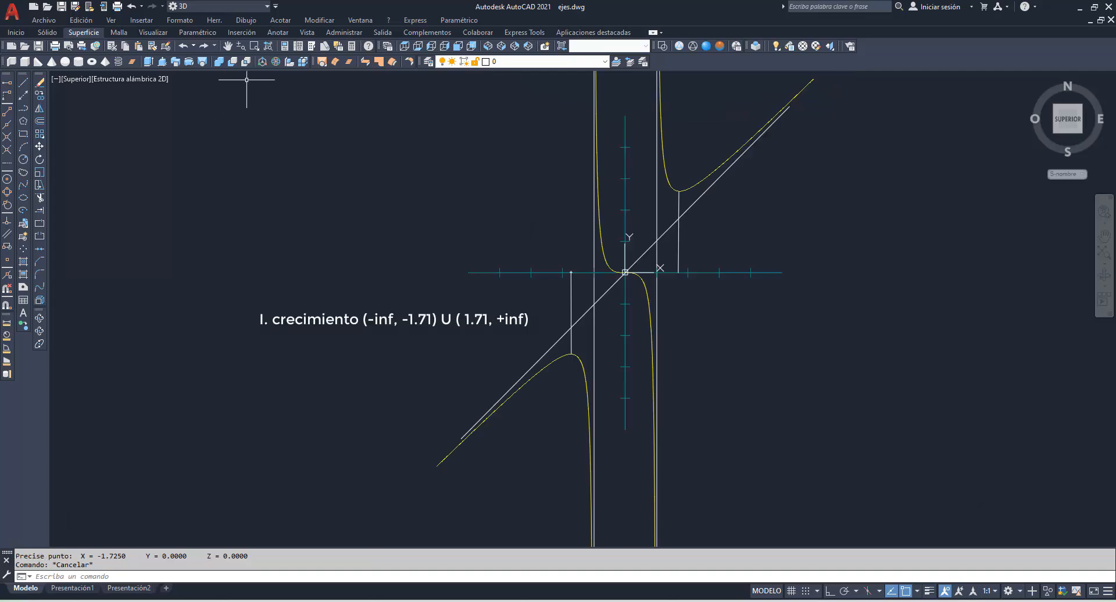
left_click(228, 46)
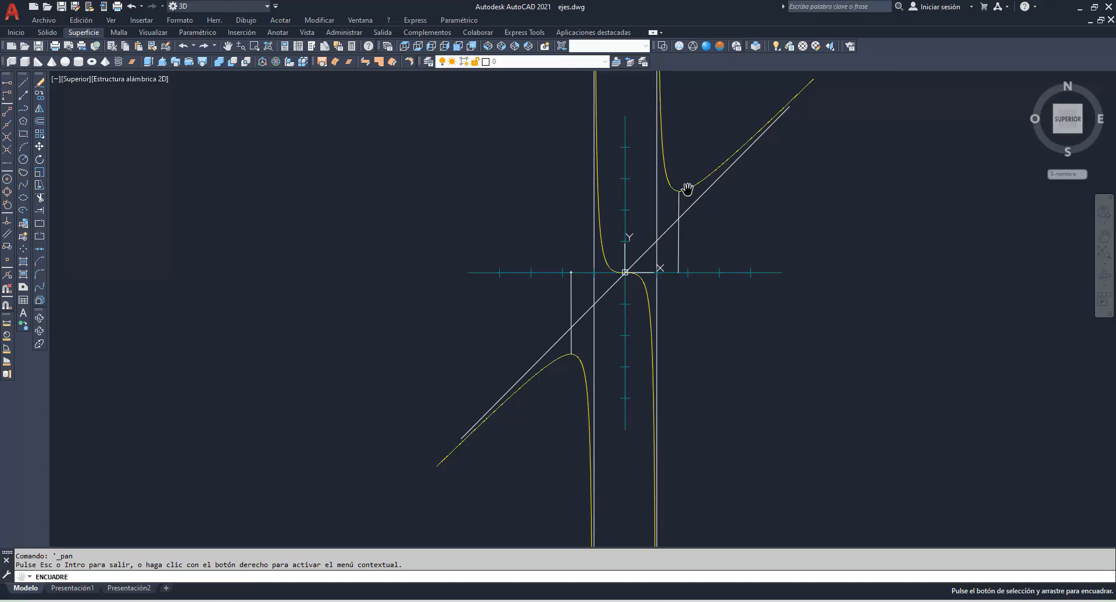
key("Escape")
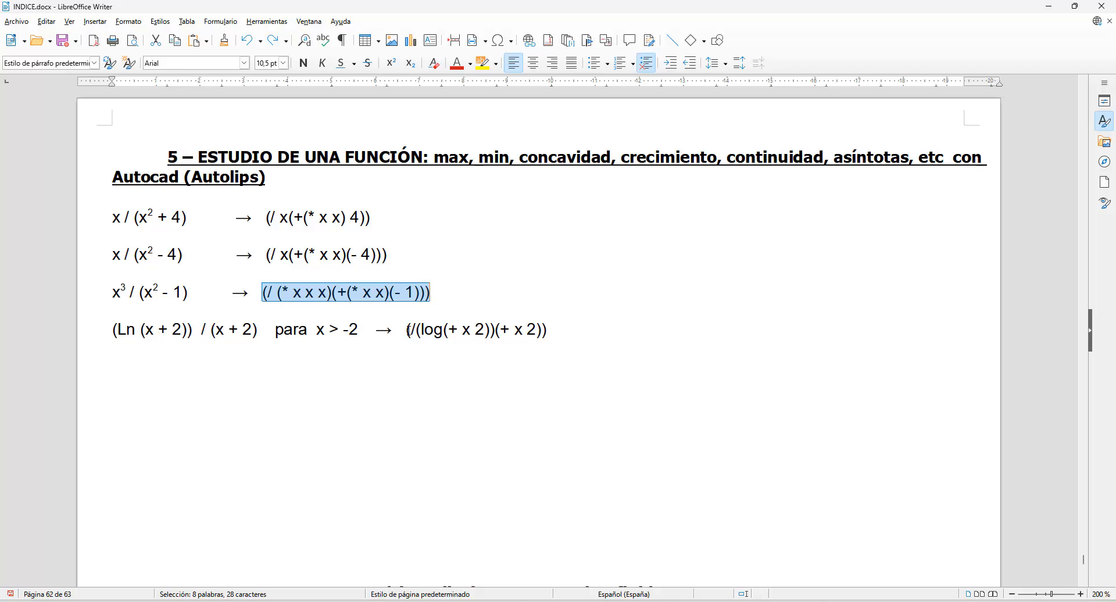
Copy the expression (/(log(+ x 2))(+ x 2)) from the INDICE document and switch to AutoCAD
left_click_drag(407, 331, 549, 331)
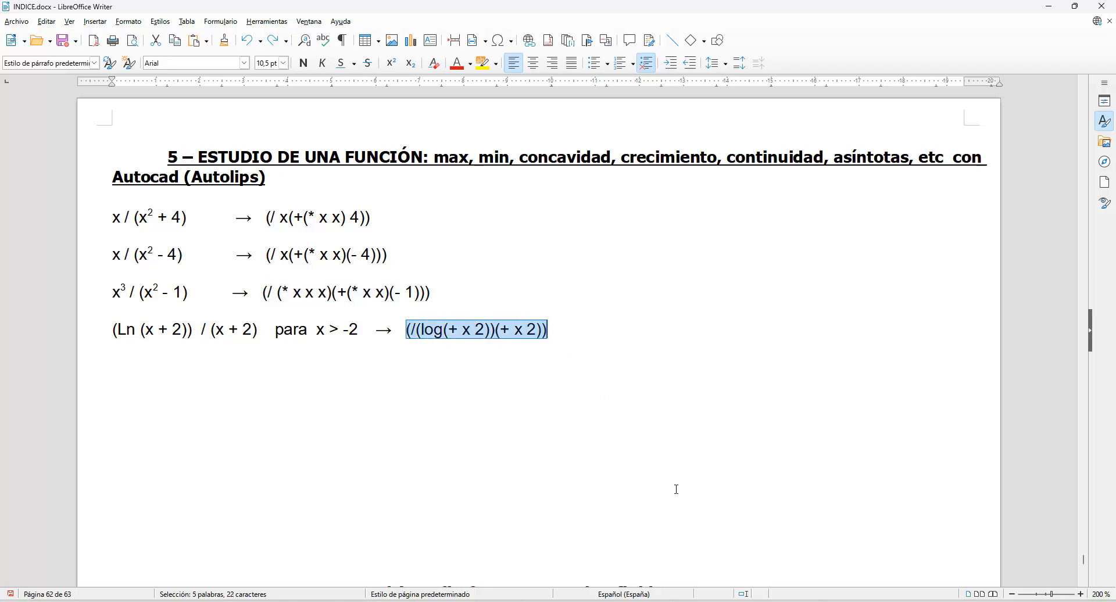
key("alt+Tab")
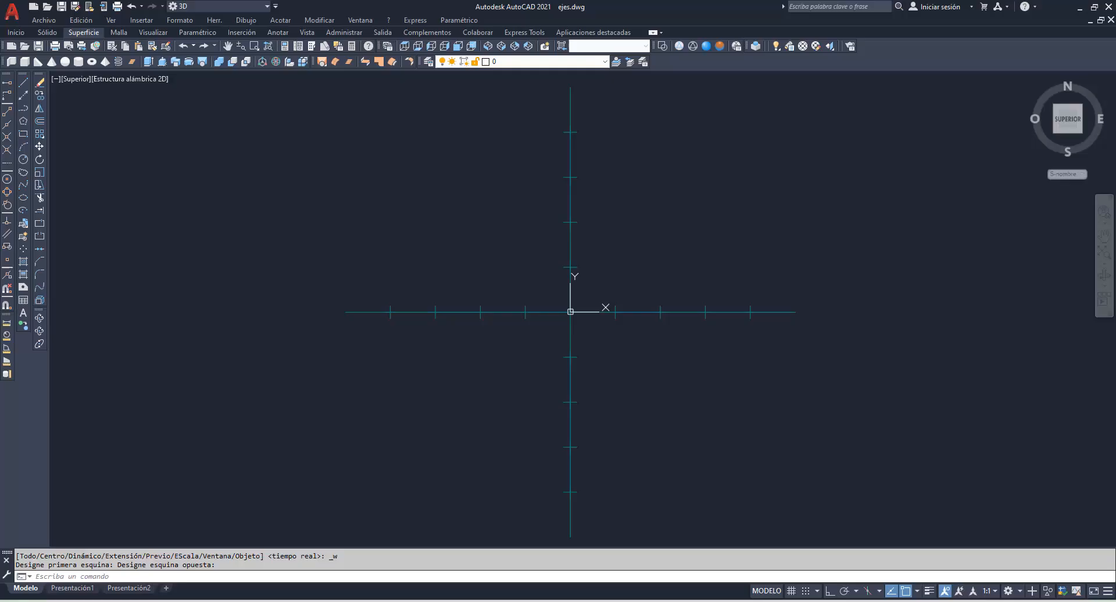
Run CURVA with the expression (/(log(+ x 2))(+ x 2)) to plot it from x = -1.999 to 7 with a precision of 0.01
left_click(300, 573)
type("CURVA")
key("Return")
type("(/(log(+ x 2))(+ x 2))")
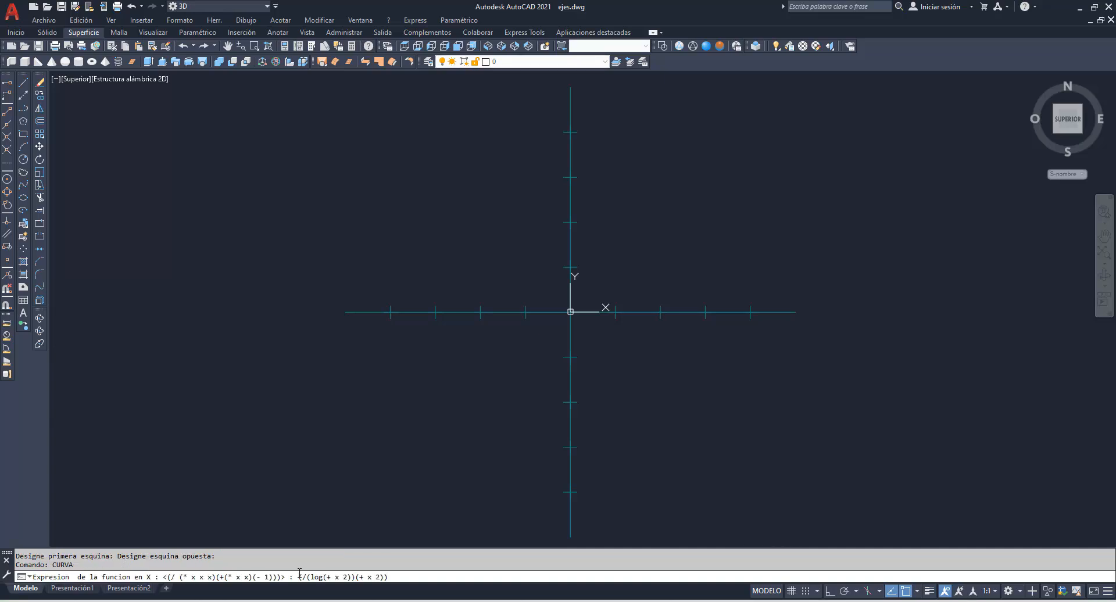
key("Return")
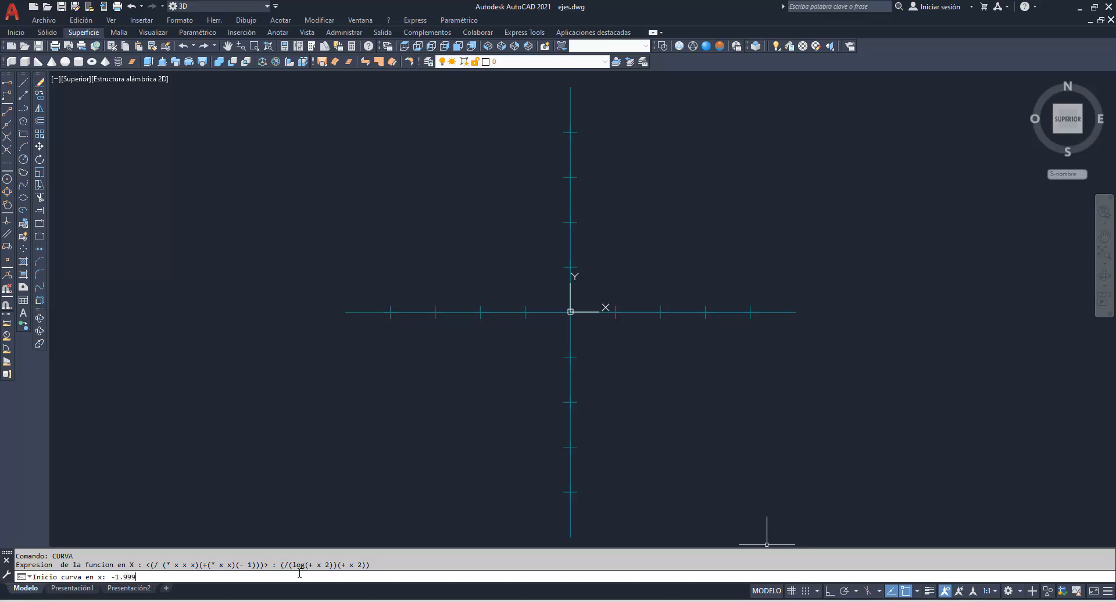
key("Return")
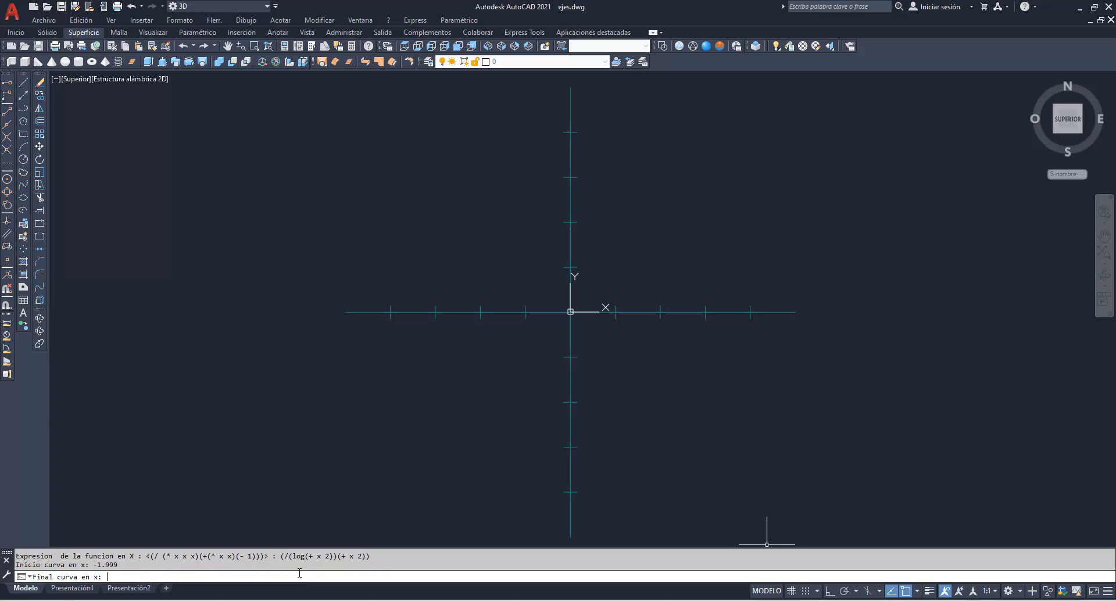
key("Return")
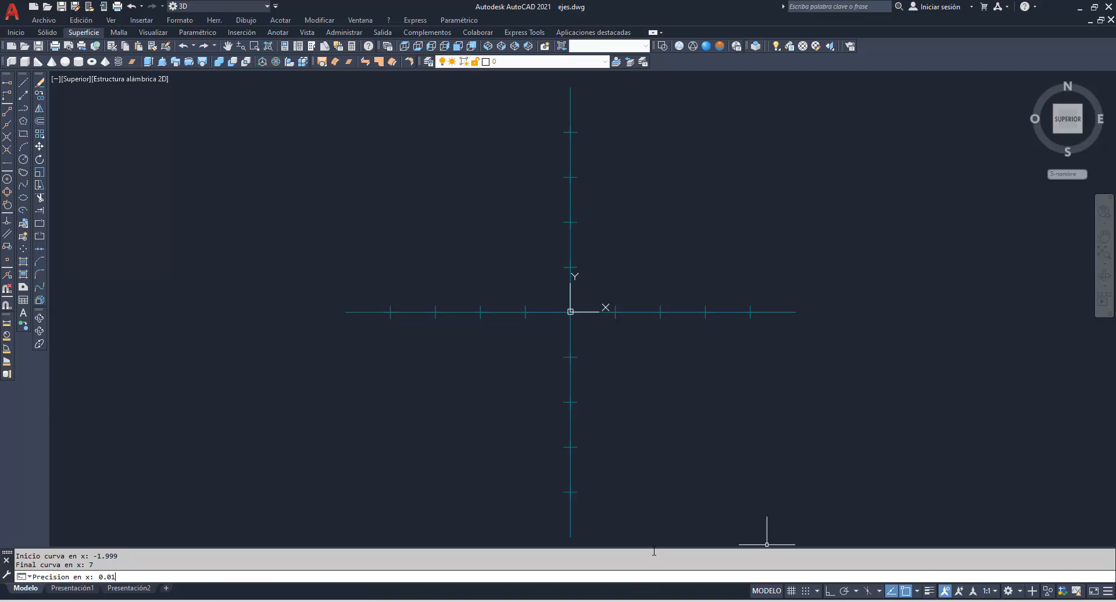
type("0.01")
key("Return")
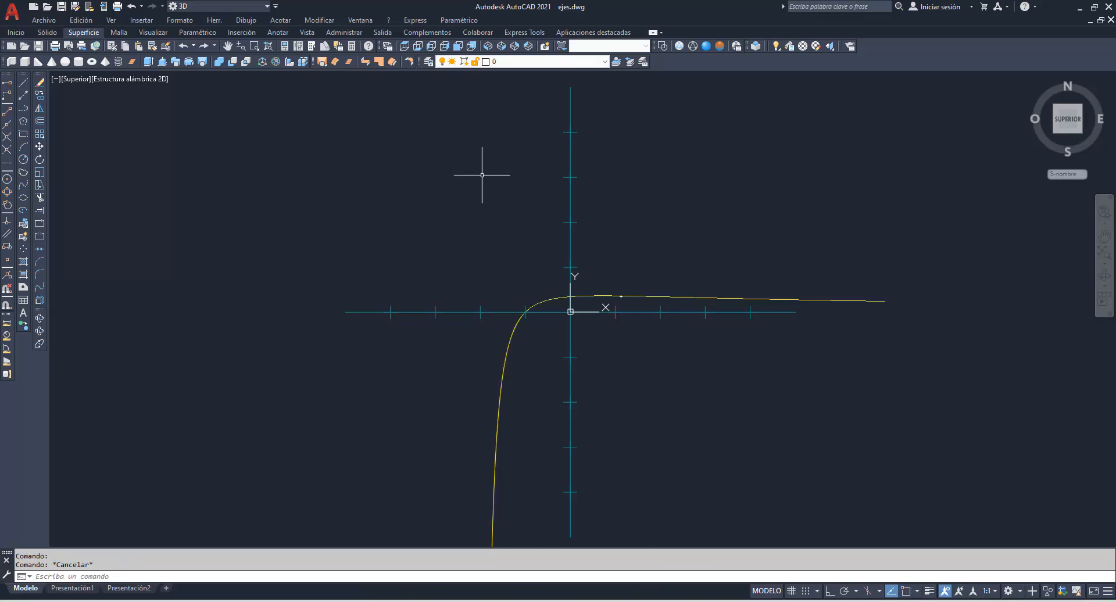
Turn on object snap and draw the vertical asymptote line downward from the x-axis at x = -2
left_click(23, 82)
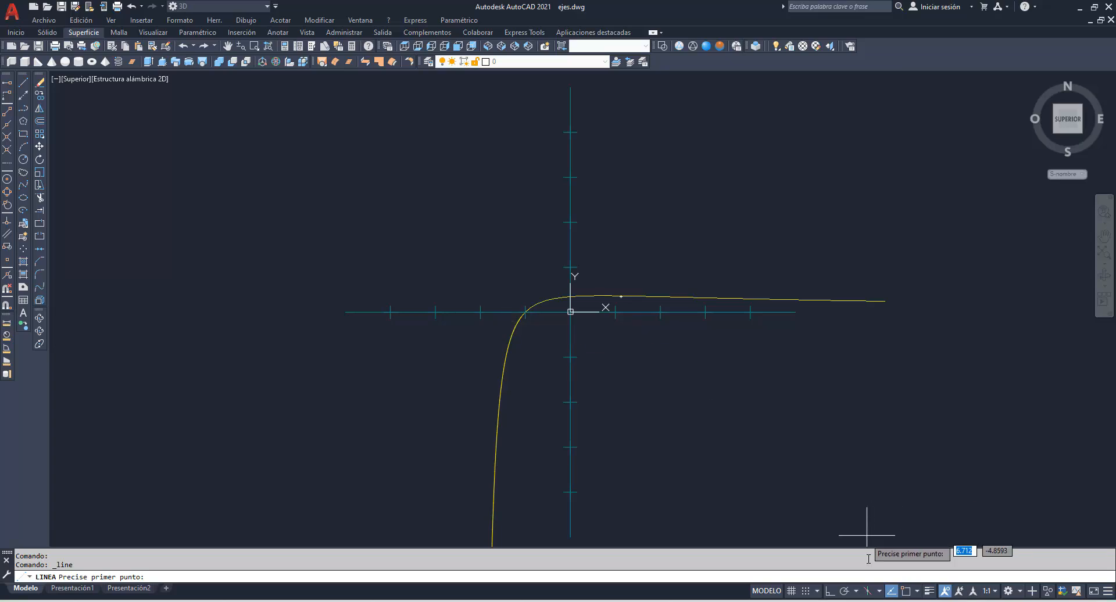
left_click(906, 591)
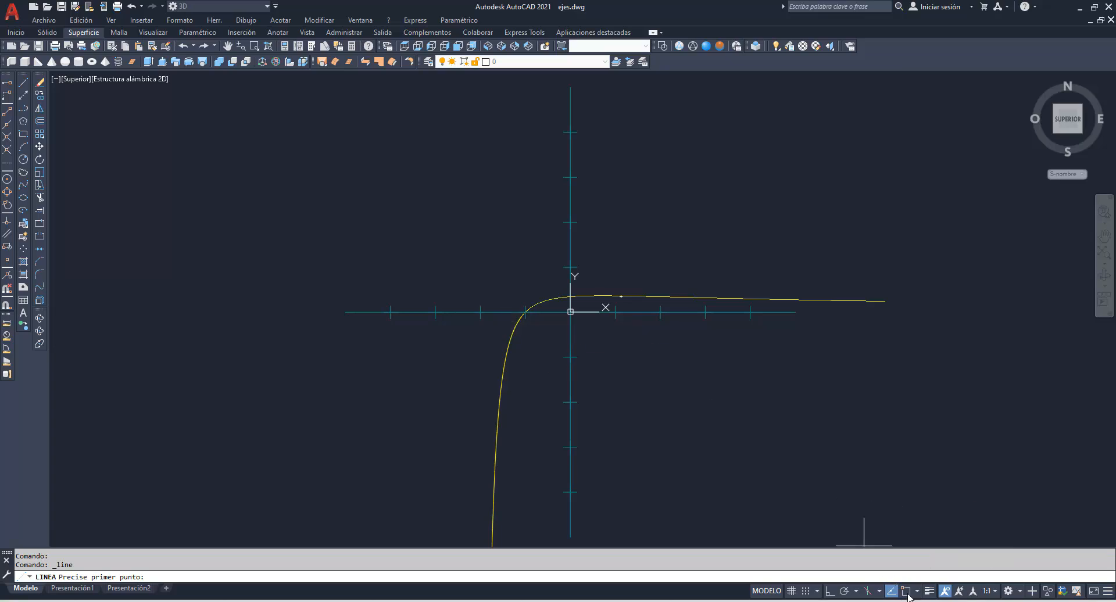
left_click(480, 312)
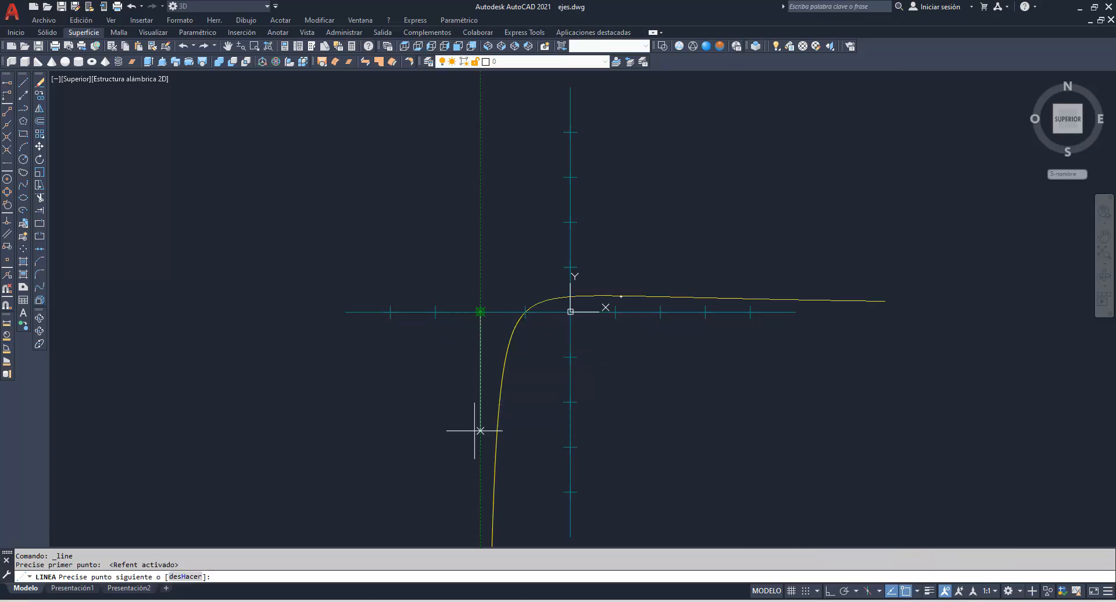
left_click(481, 531)
scroll(480, 532, "down", 2)
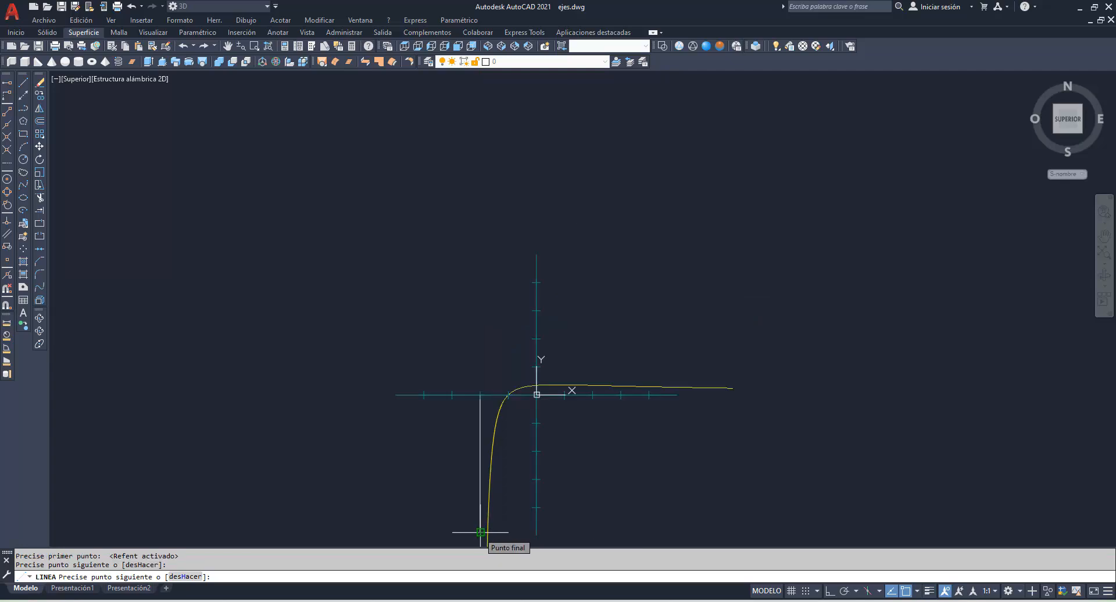
key("Escape")
key("Escape")
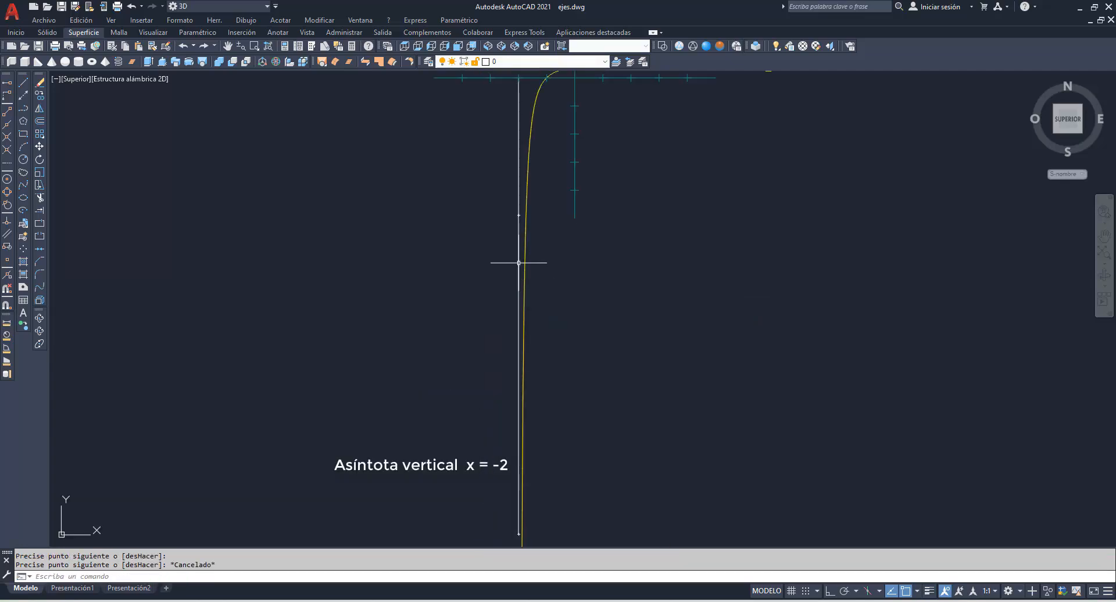
Draw a vertical line from the curve's local maximum down to the x-axis at about x = 0.59, using the nearest snap
mouse_move(518, 263)
left_click(228, 46)
left_click_drag(601, 191, 589, 365)
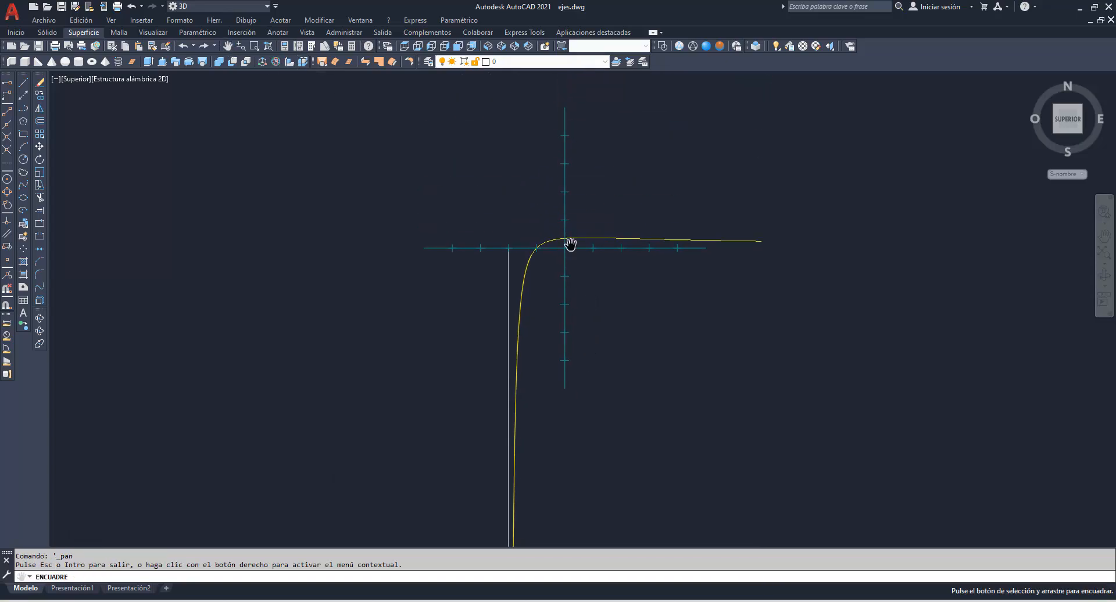
scroll(571, 247, "up", 5)
scroll(705, 226, "up", 2)
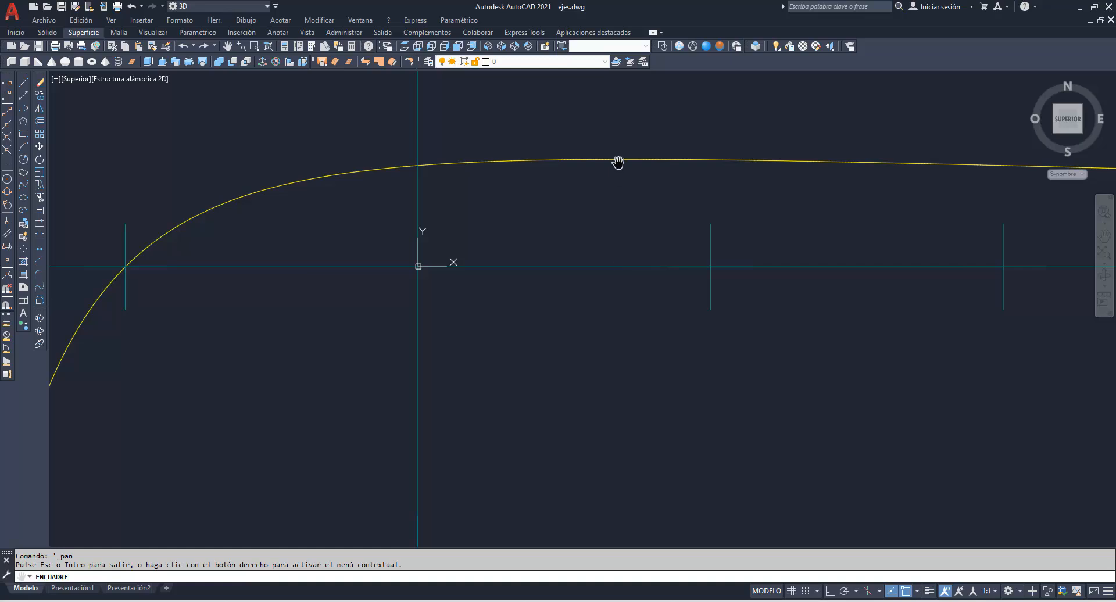
left_click(22, 84)
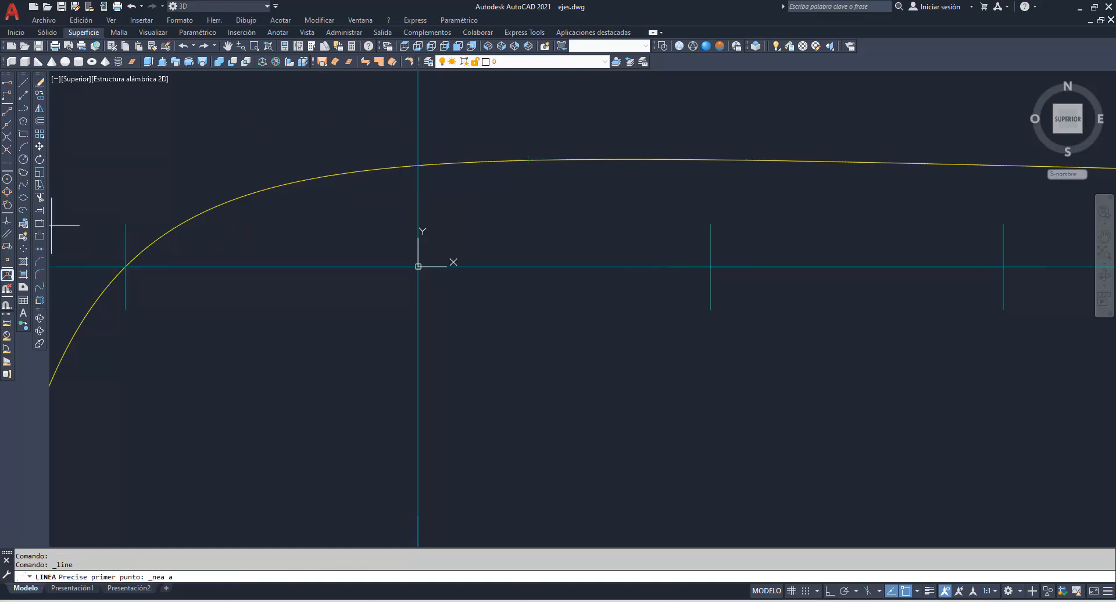
left_click(590, 159)
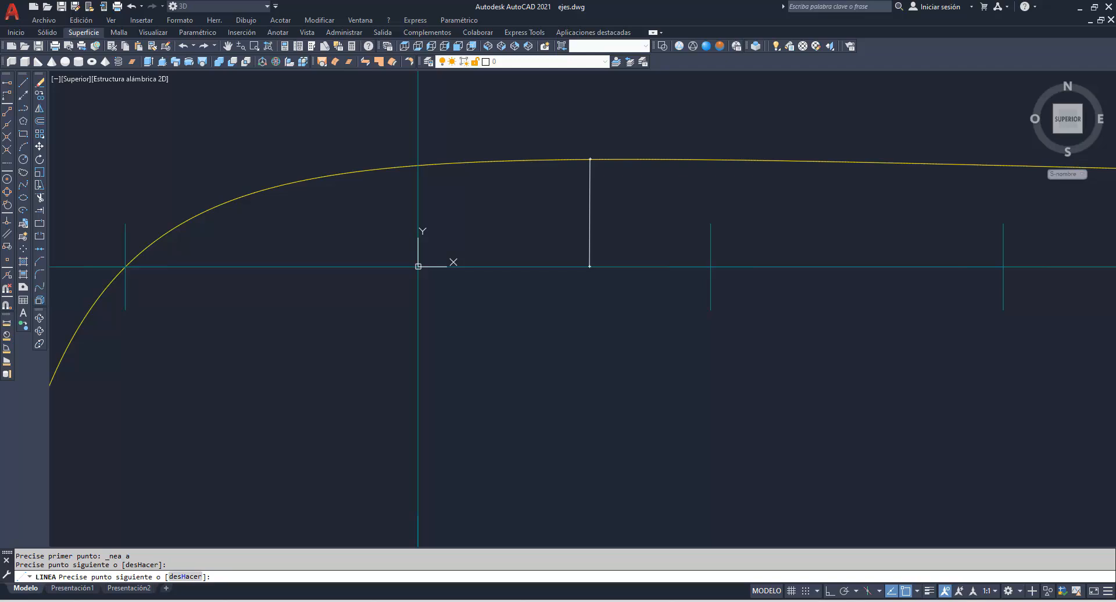
key("Return")
Query the coordinates of the curve's local maximum with the ID command at the vertical line's upper endpoint
type("I")
key("Escape")
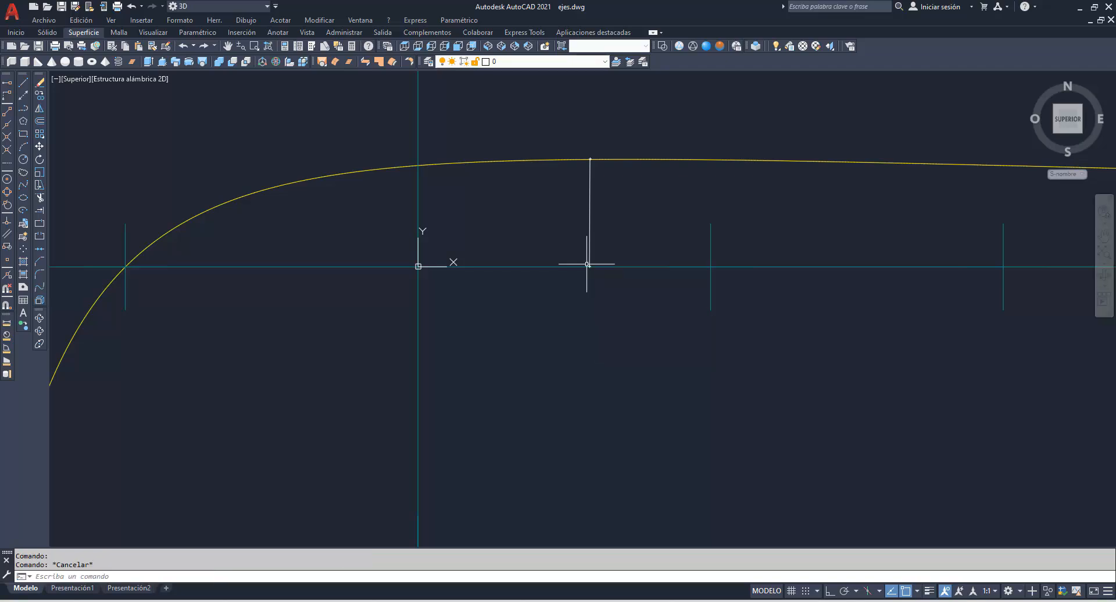
type("ID")
key("Return")
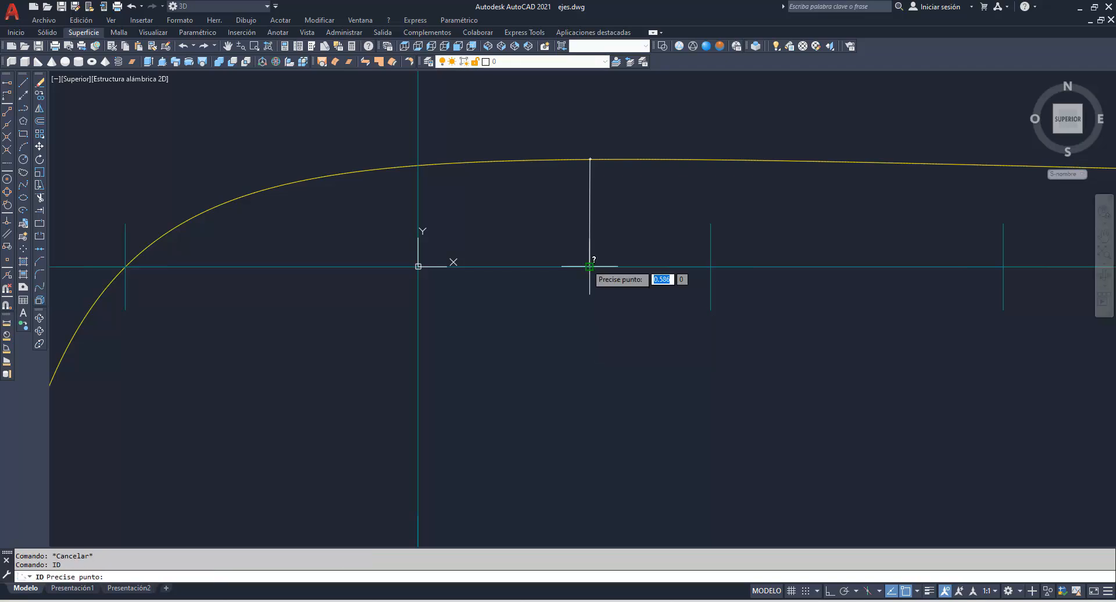
left_click(589, 158)
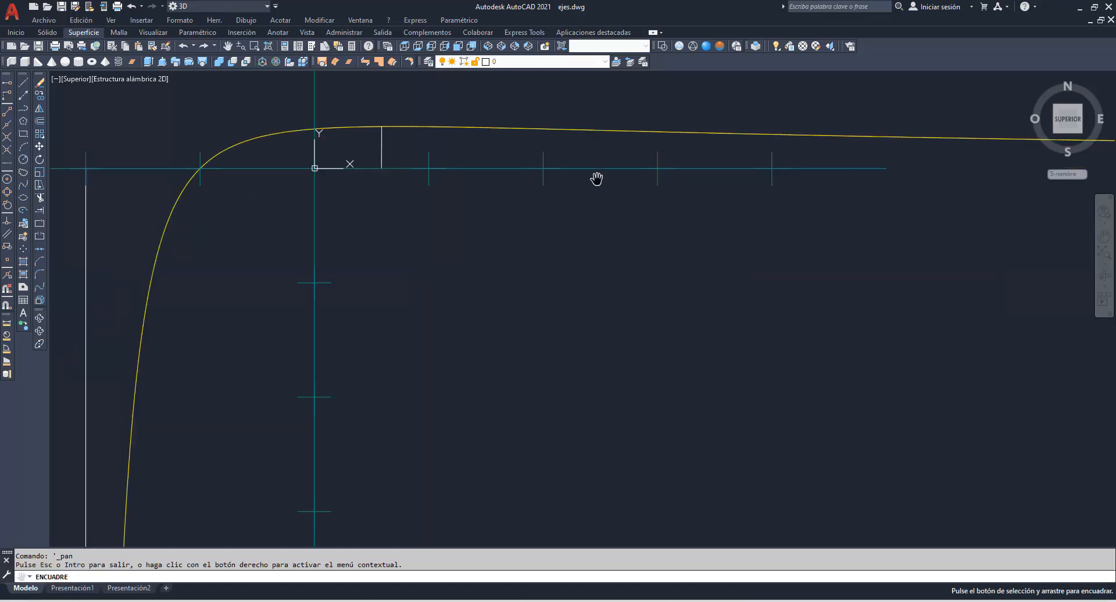
mouse_move(619, 174)
left_mouse_down()
mouse_move(640, 169)
mouse_move(457, 167)
left_mouse_up()
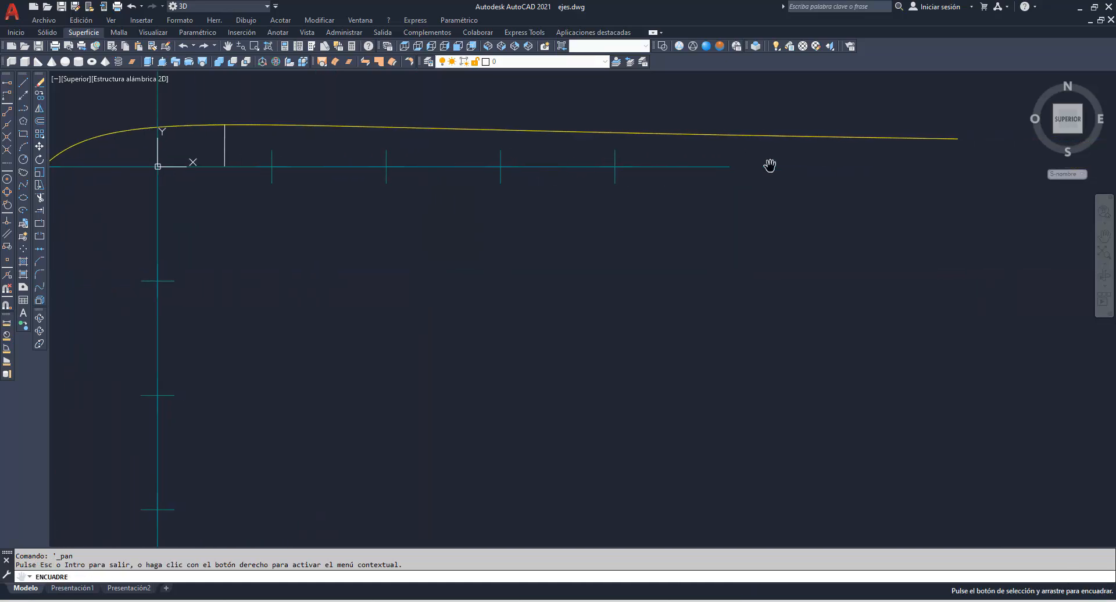